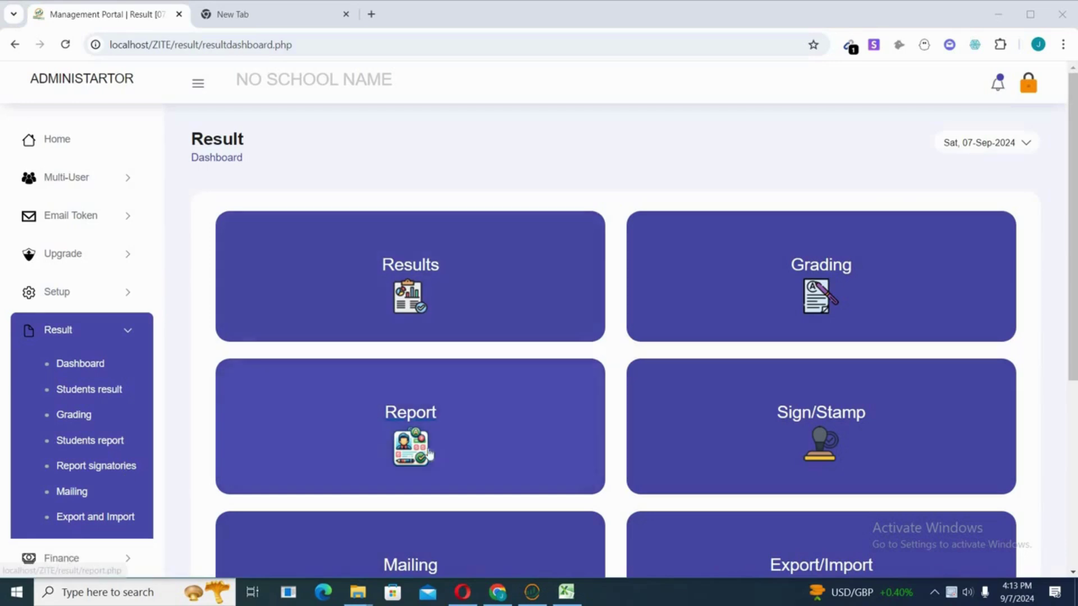
# Open the students report page and search the JSS 2 reports for the 1st Term, 2024/2025 session
pyautogui.click(414, 449)
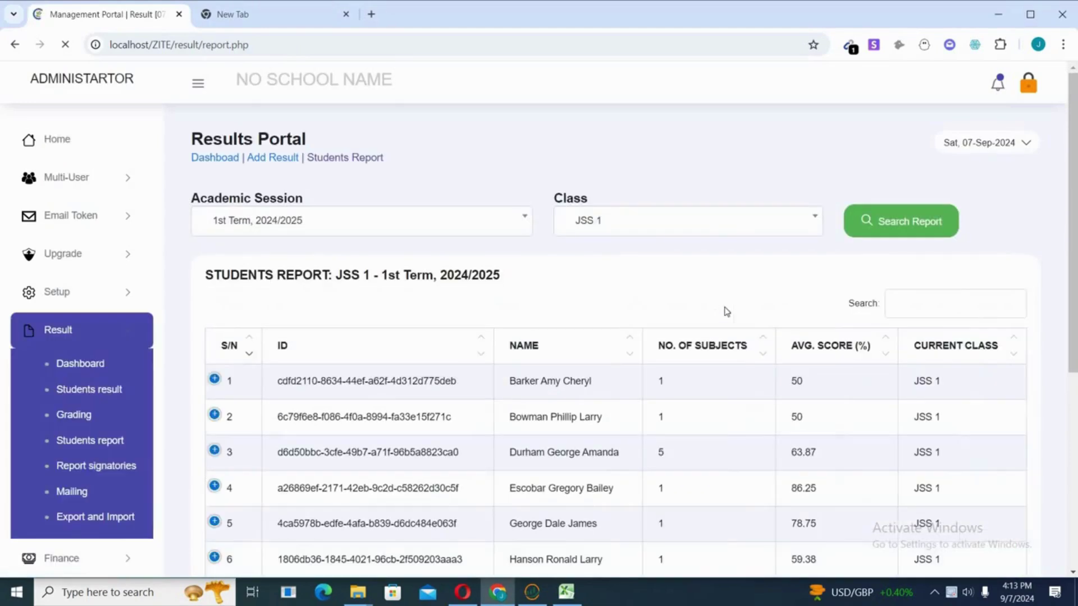
pyautogui.click(481, 221)
pyautogui.click(634, 224)
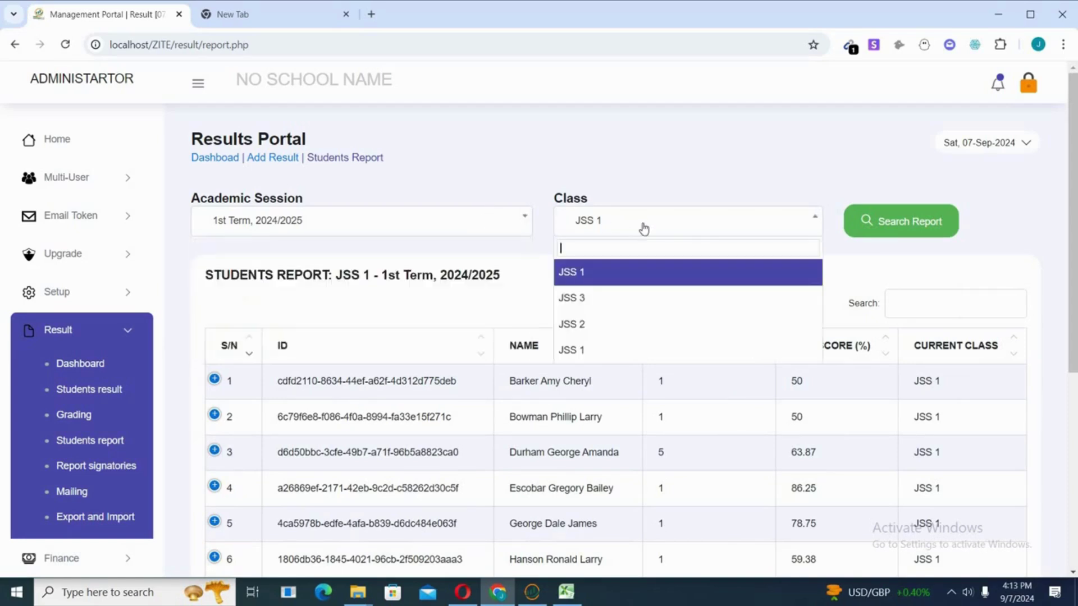
pyautogui.click(765, 200)
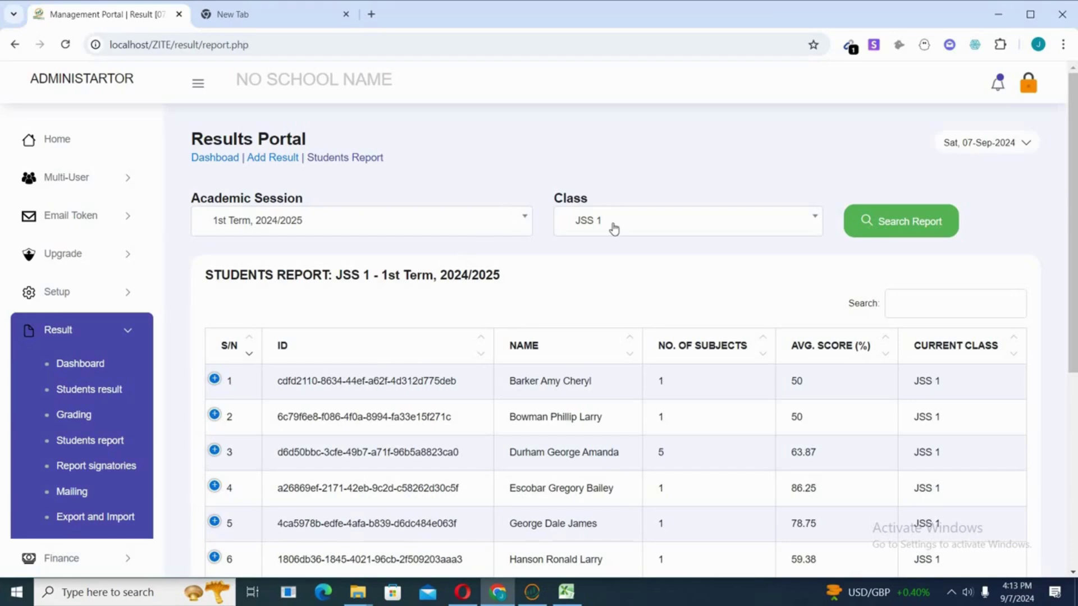
pyautogui.click(629, 230)
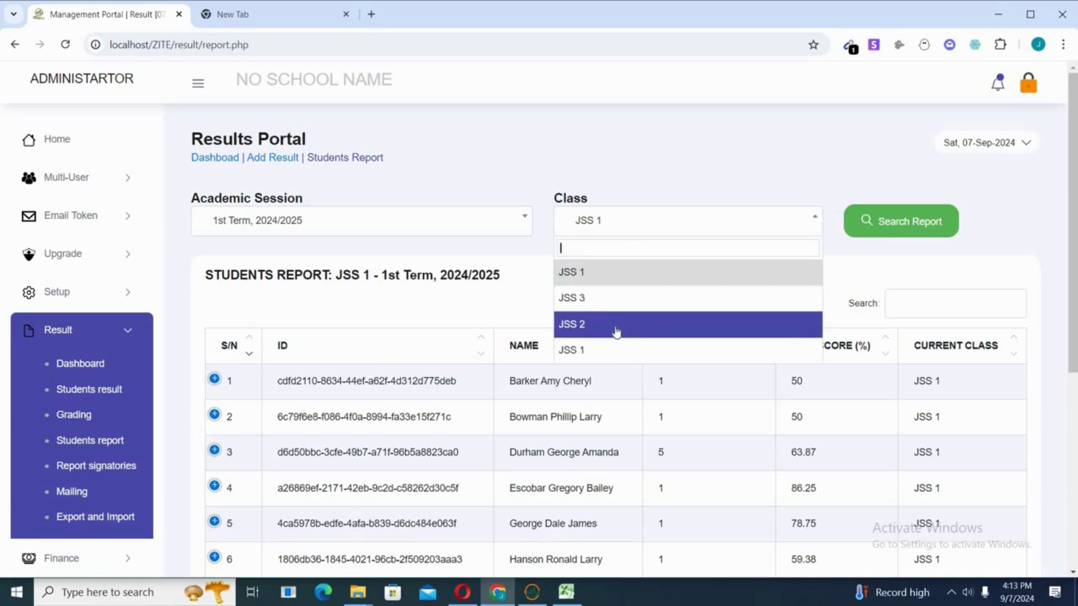
pyautogui.click(861, 223)
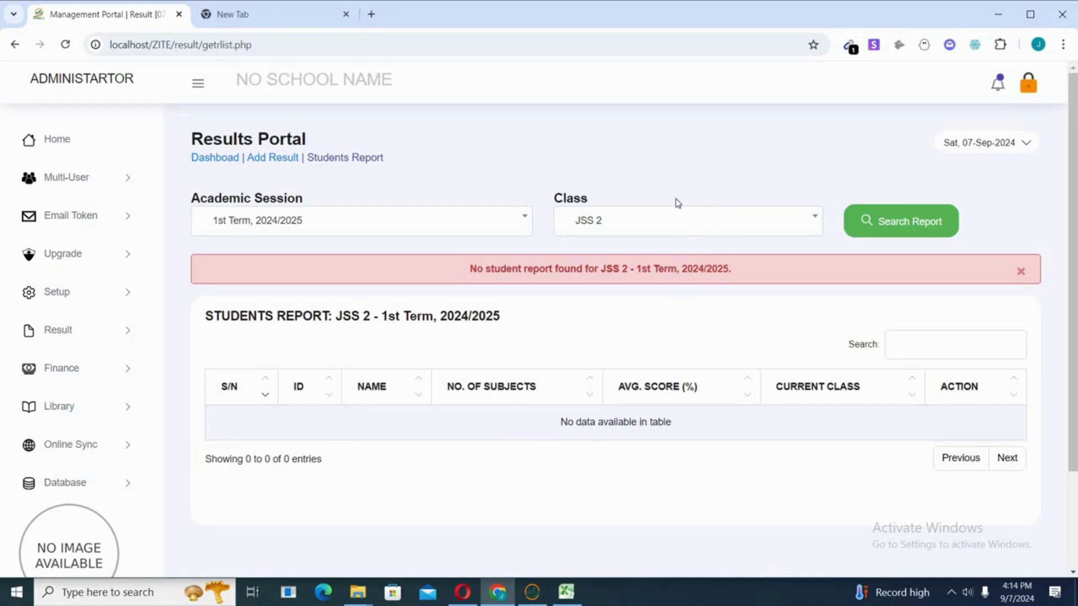
# Search the student reports for class JSS 1 in the 1st Term, 2024/2025 session
pyautogui.click(676, 221)
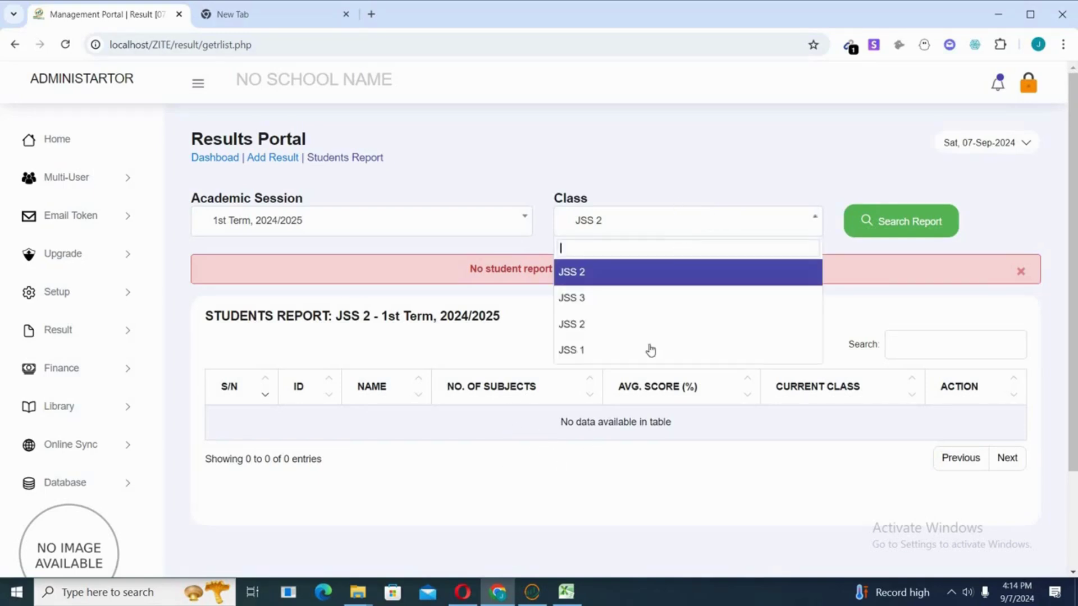
pyautogui.click(617, 358)
pyautogui.click(908, 233)
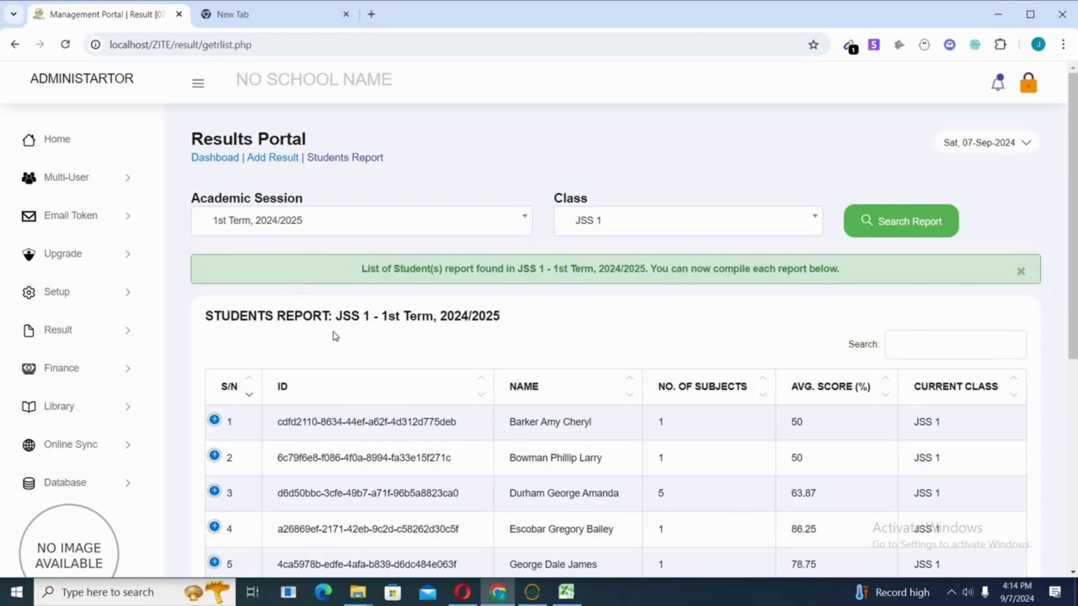
# Show and hide the action available for the first student in the JSS 1 report list
pyautogui.click(215, 421)
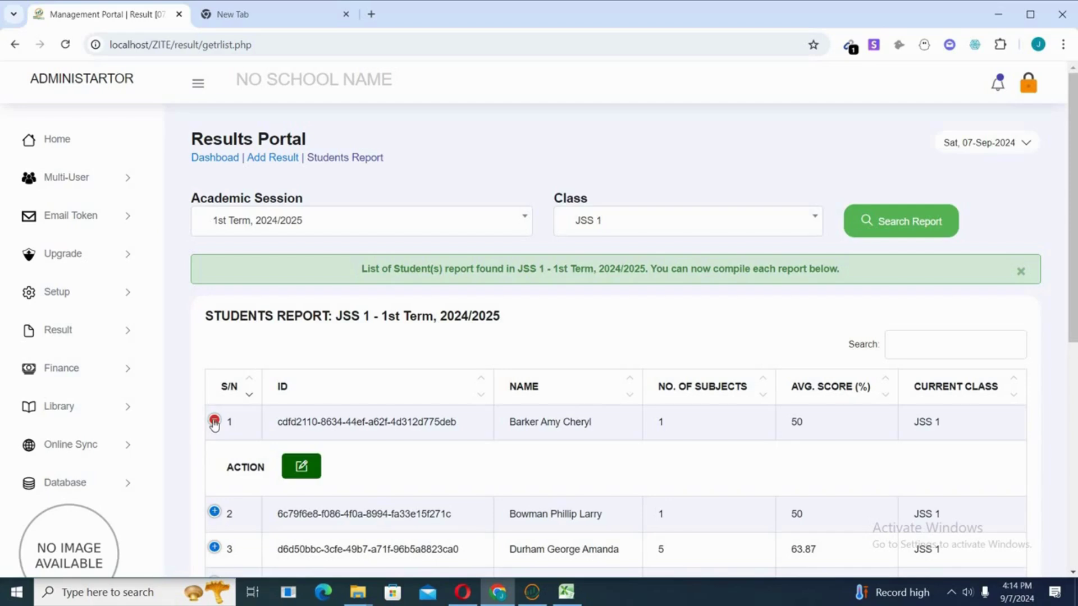
pyautogui.click(215, 421)
pyautogui.click(214, 421)
pyautogui.click(215, 421)
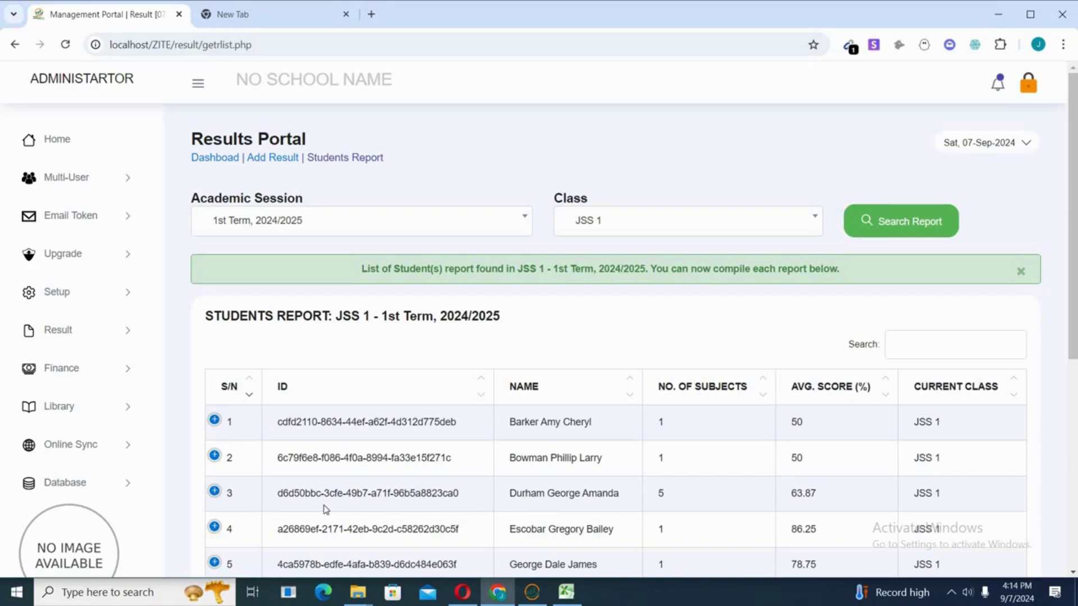
# Open the report compilation form for the third student in the JSS 1 list
pyautogui.click(215, 492)
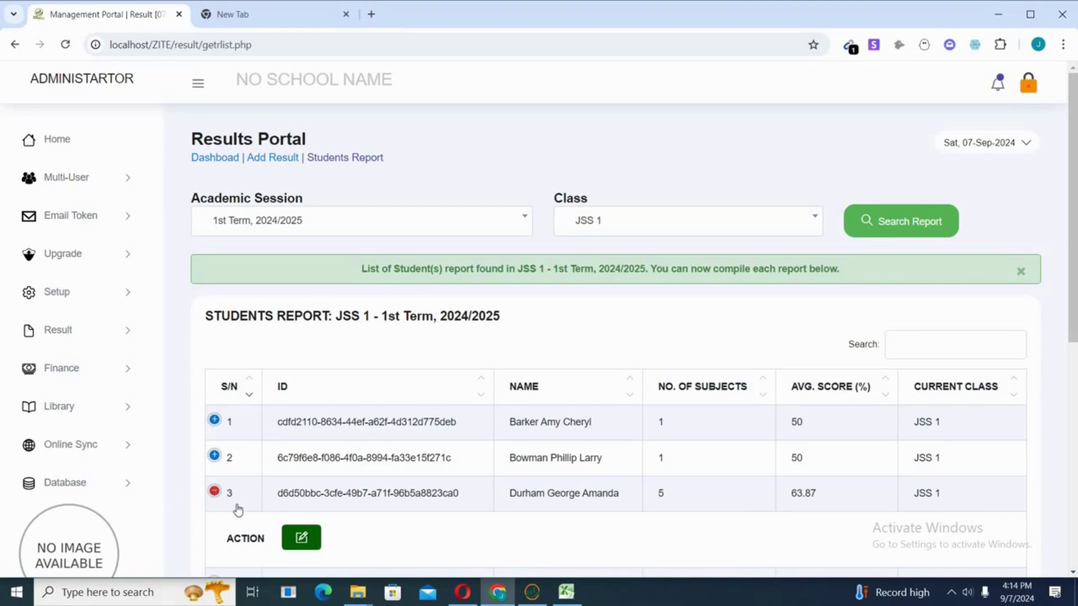
pyautogui.click(301, 539)
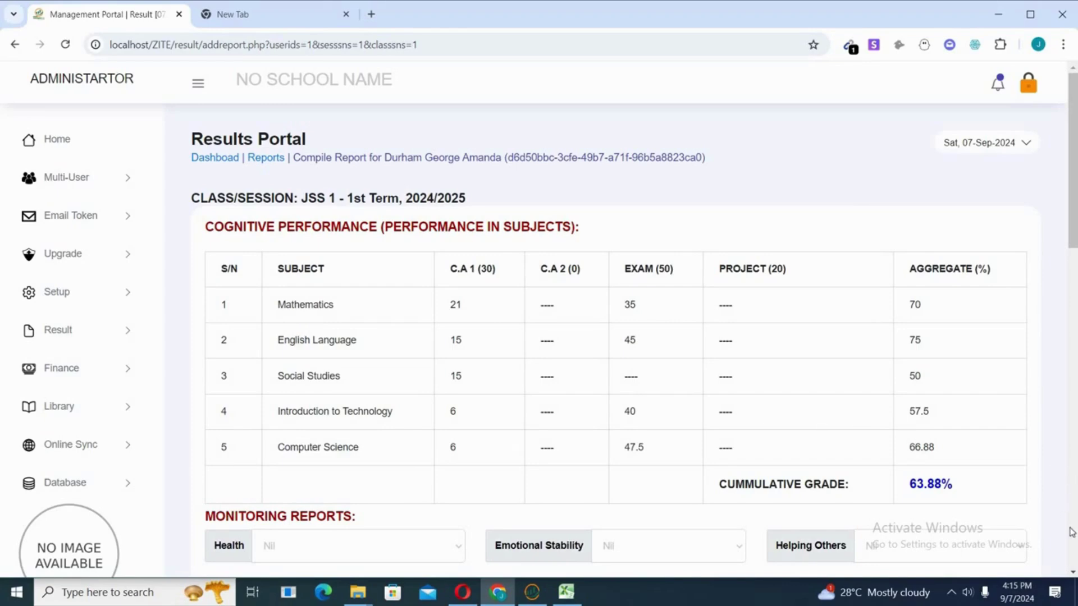
# Set the Health rating in the student's monitoring reports to Nil
pyautogui.click(1072, 572)
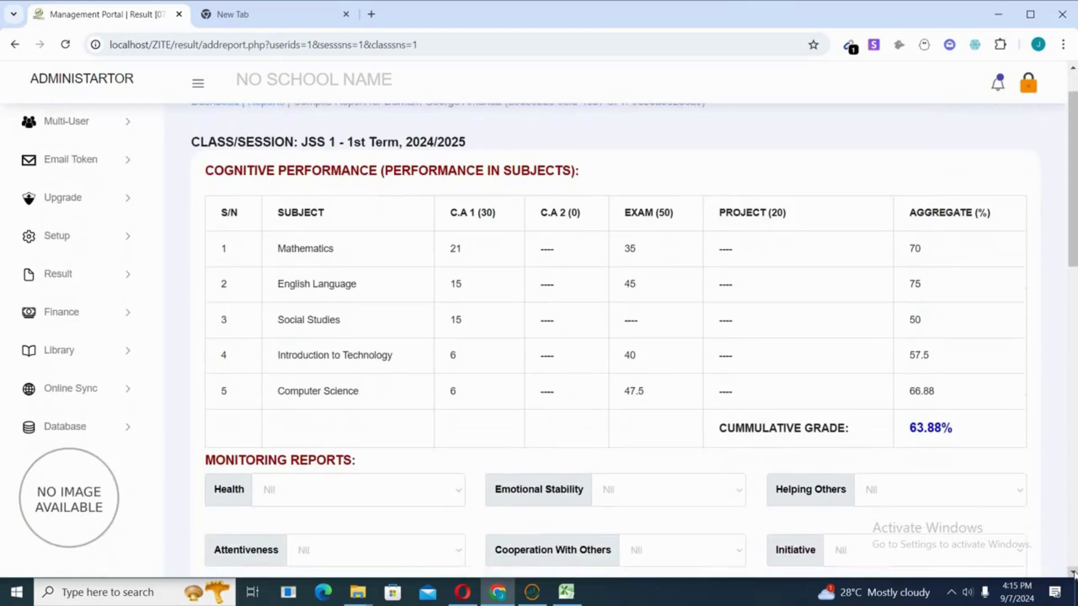
pyautogui.click(1072, 572)
pyautogui.click(1072, 572)
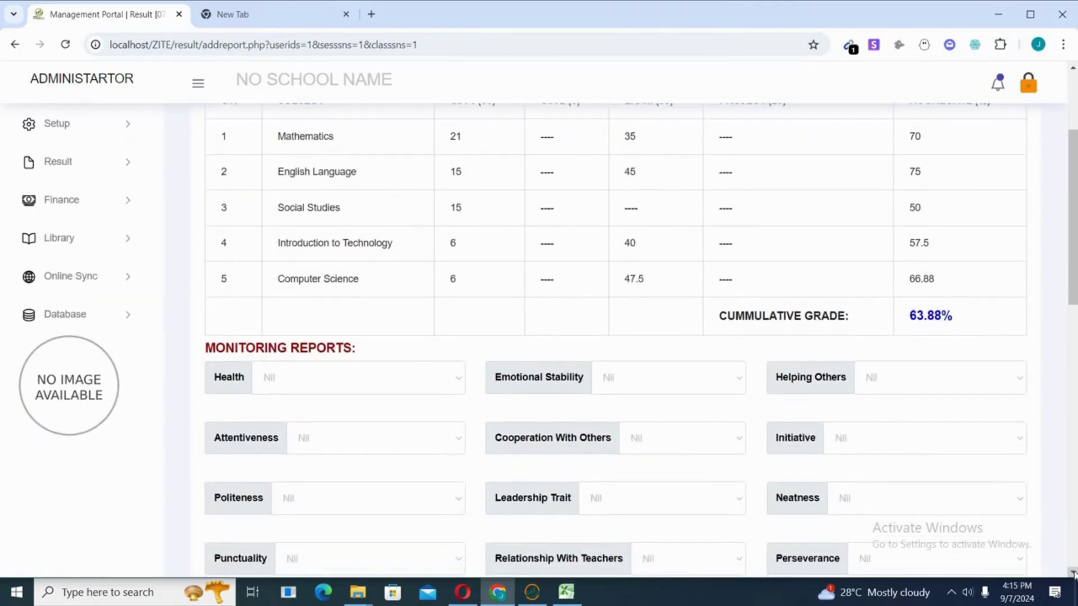
pyautogui.click(1072, 572)
pyautogui.click(1072, 572)
pyautogui.click(1072, 572)
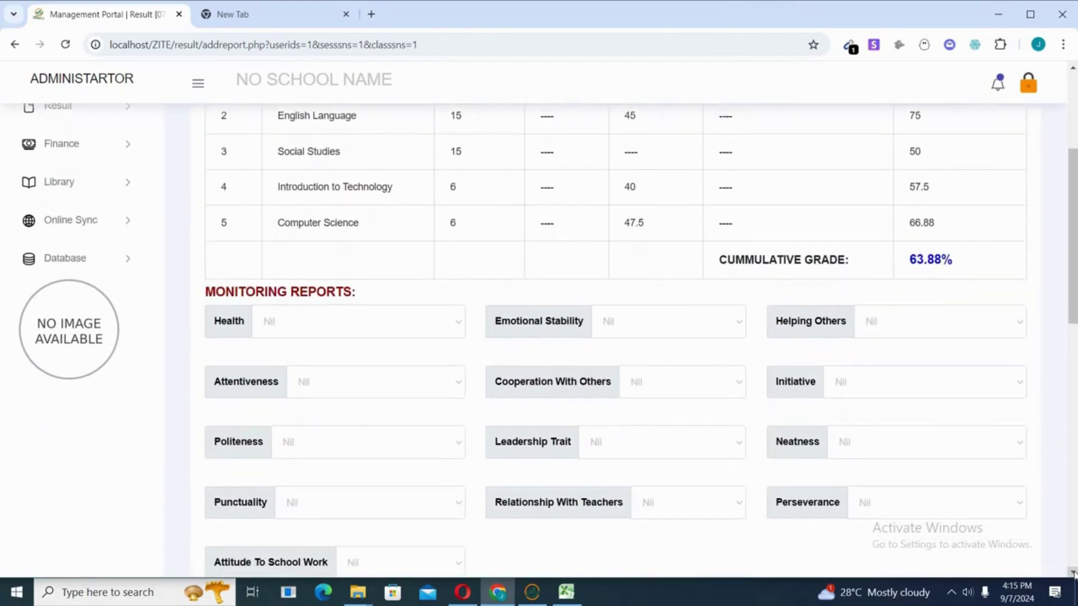
pyautogui.click(1072, 573)
pyautogui.click(1072, 572)
pyautogui.click(1071, 572)
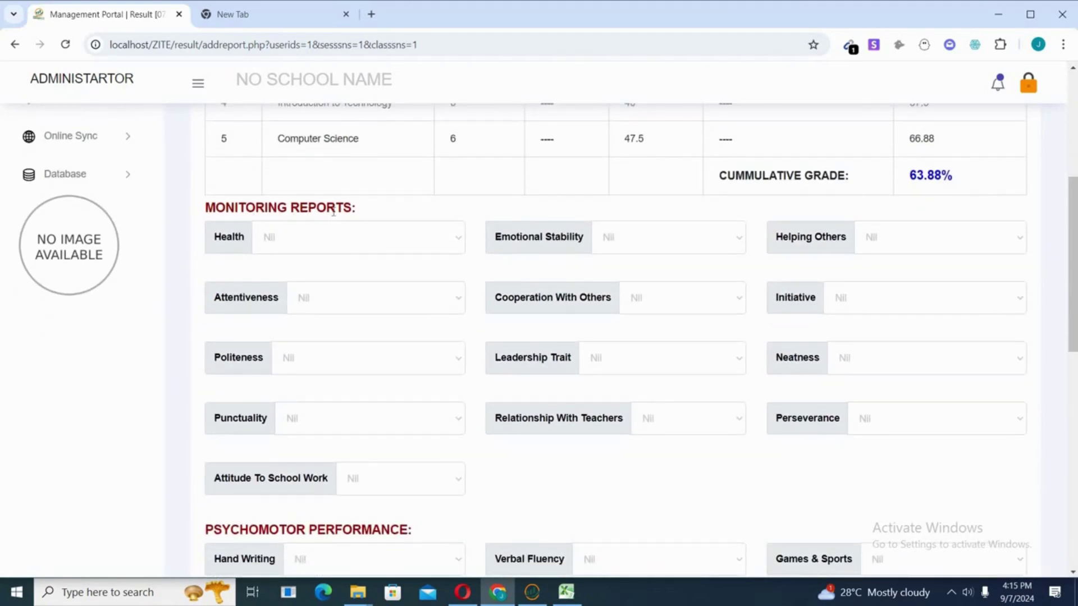
pyautogui.click(384, 247)
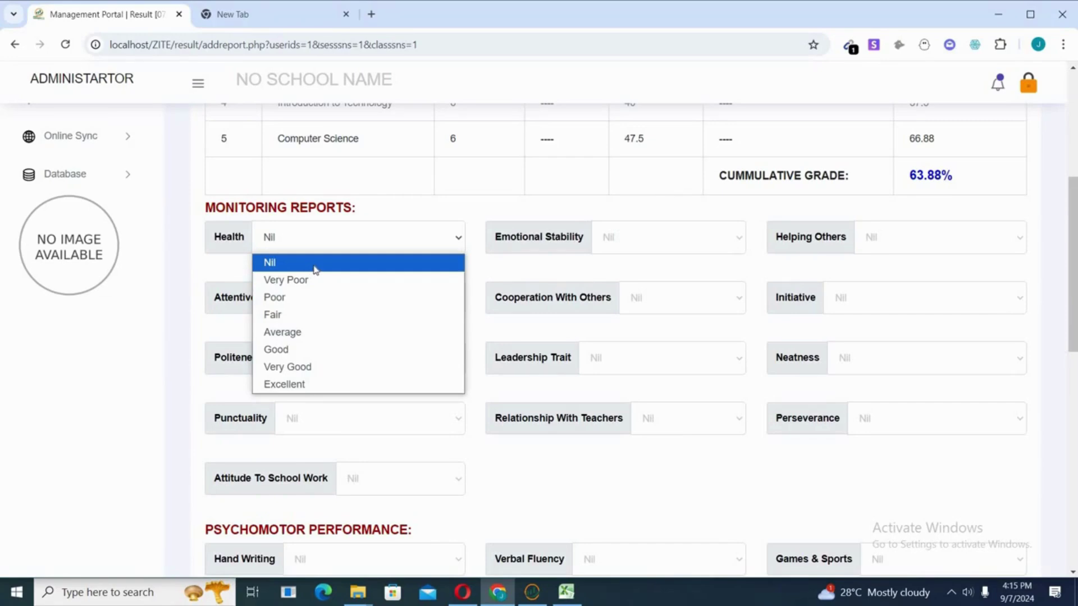
pyautogui.click(315, 269)
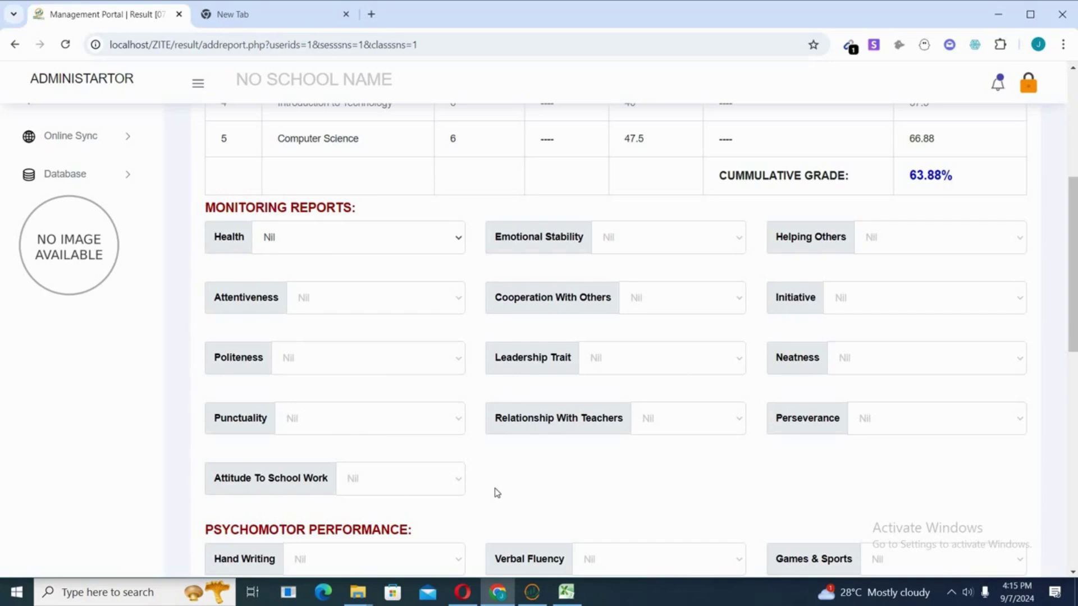
# Fill in the student's attendance with 120 times school opened, 110 times present and 10 times absent
pyautogui.click(1072, 571)
pyautogui.click(1073, 573)
pyautogui.click(1073, 573)
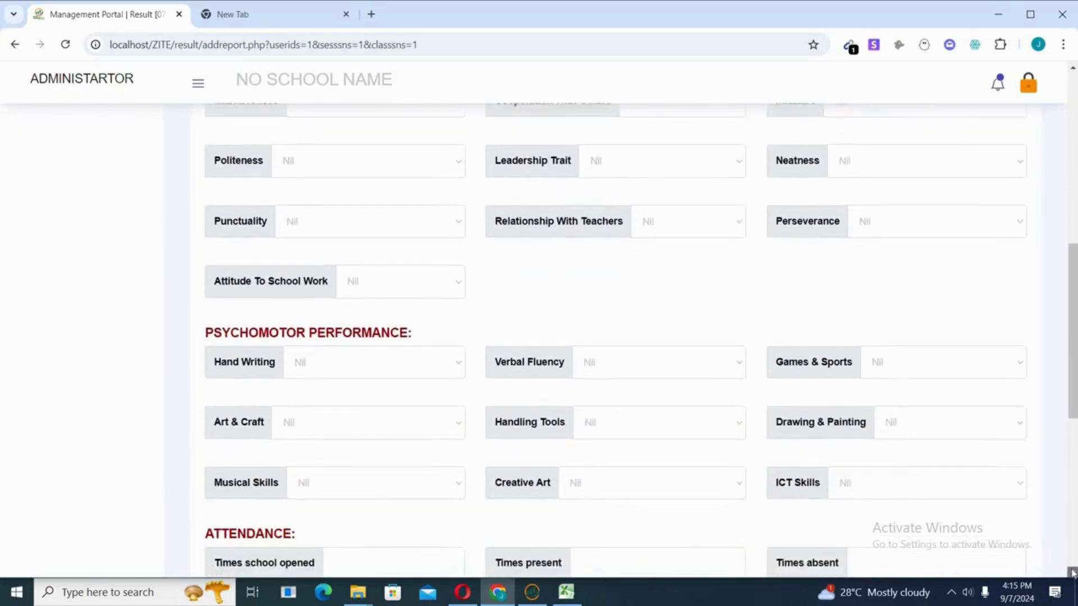
pyautogui.click(1073, 573)
pyautogui.click(1073, 573)
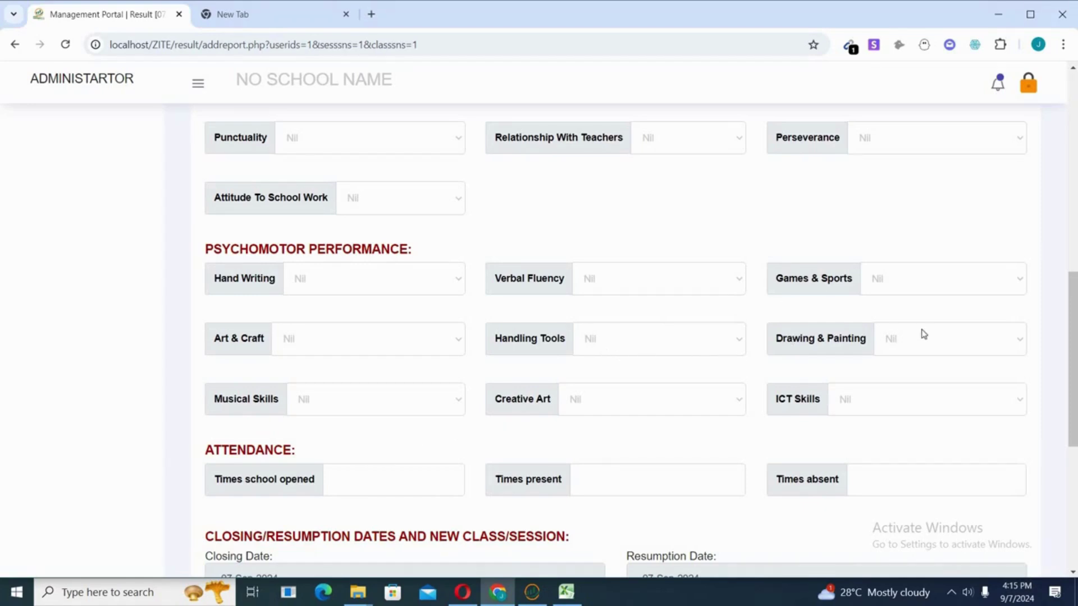
pyautogui.click(1072, 572)
pyautogui.click(1072, 572)
pyautogui.click(1072, 573)
pyautogui.click(1073, 573)
pyautogui.click(1073, 572)
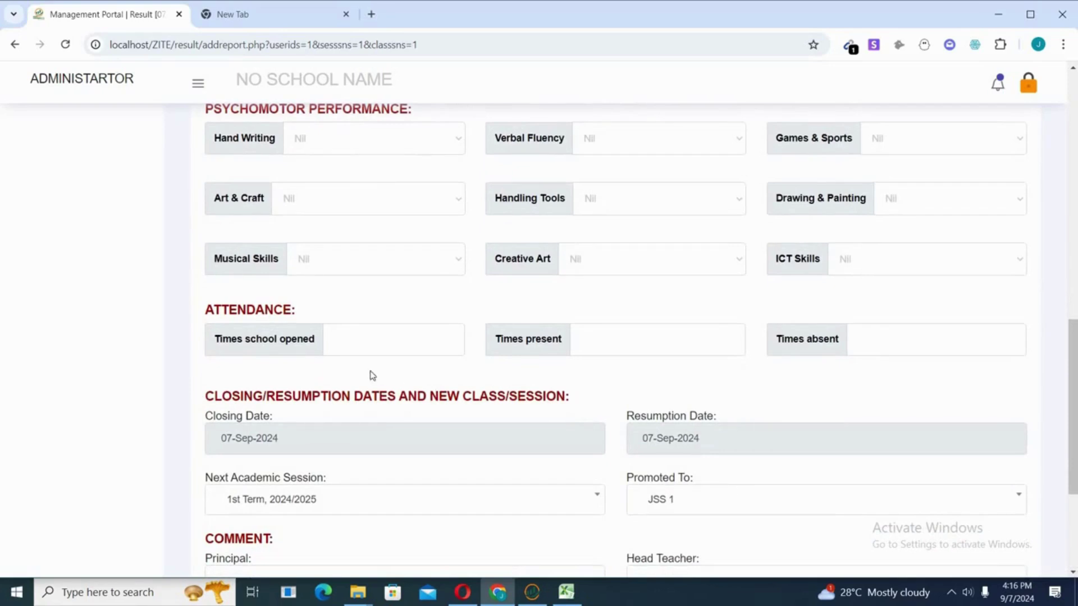
pyautogui.click(360, 340)
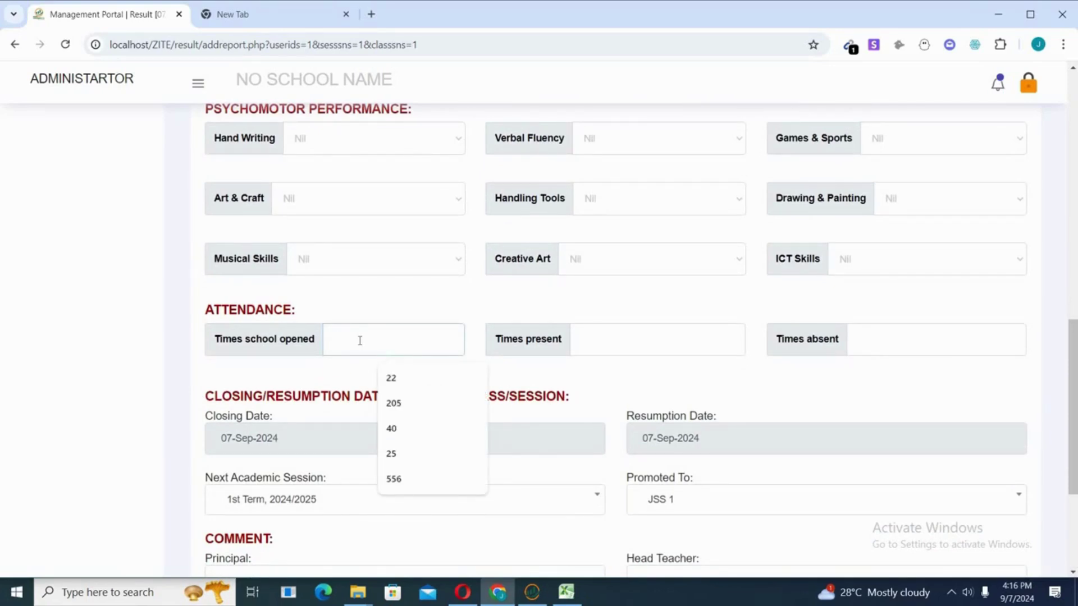
pyautogui.write('120')
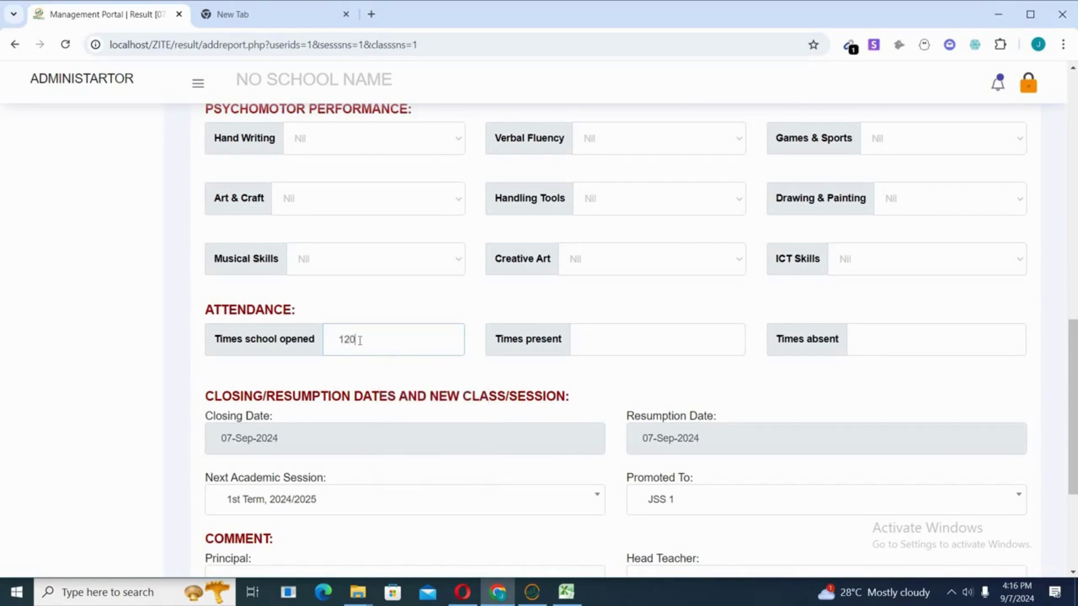
pyautogui.click(601, 345)
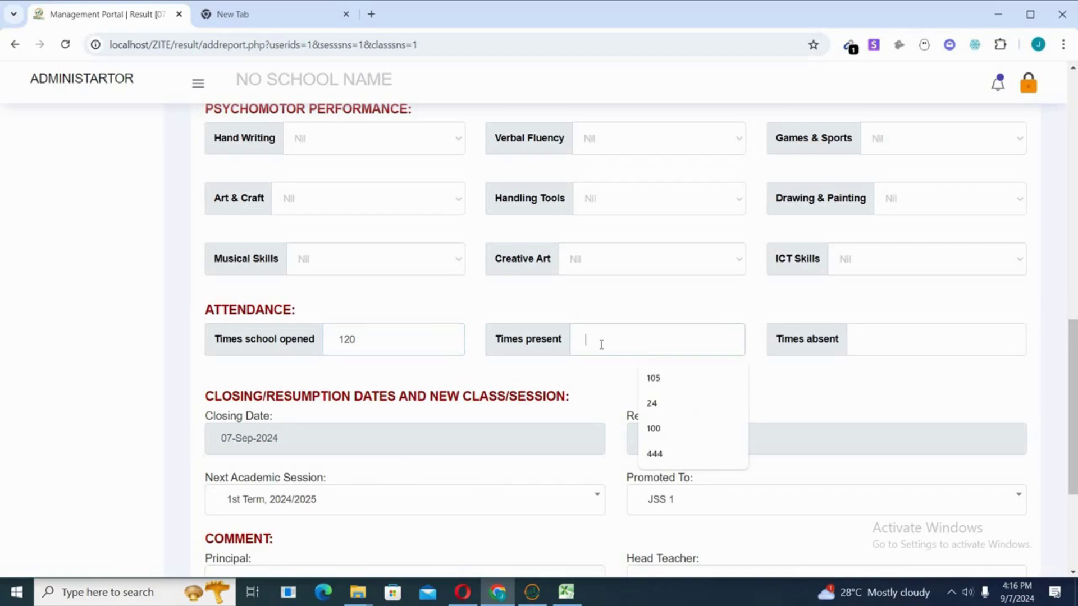
pyautogui.write('110')
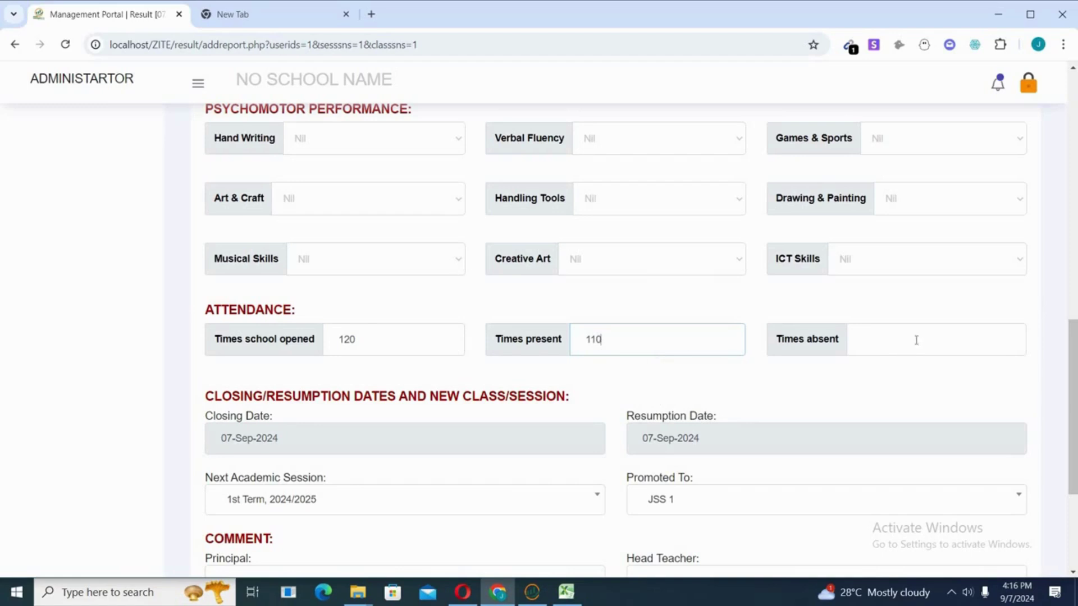
pyautogui.click(916, 340)
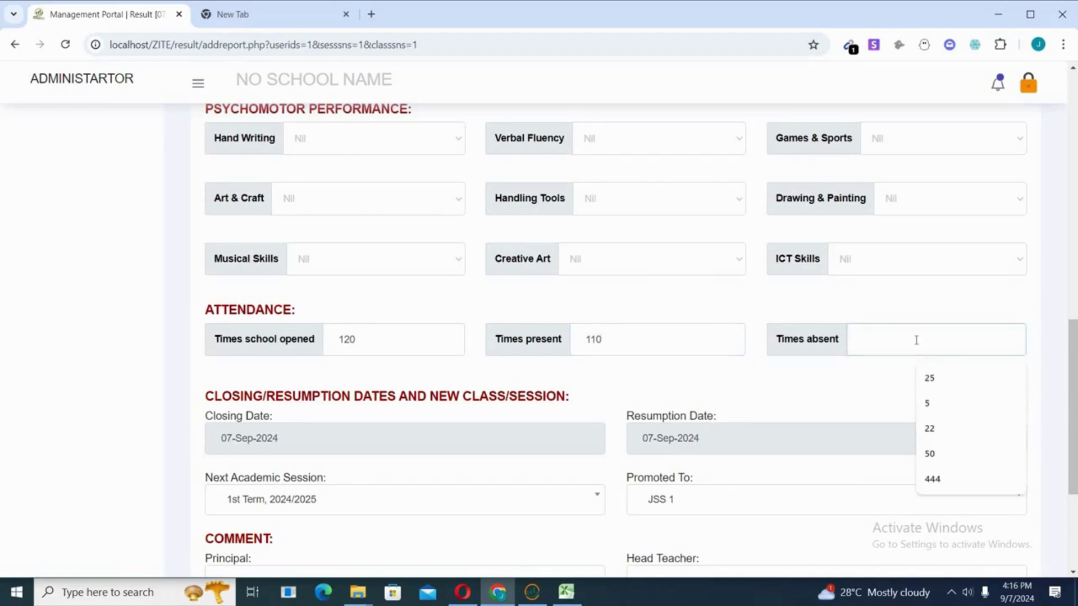
pyautogui.write('10')
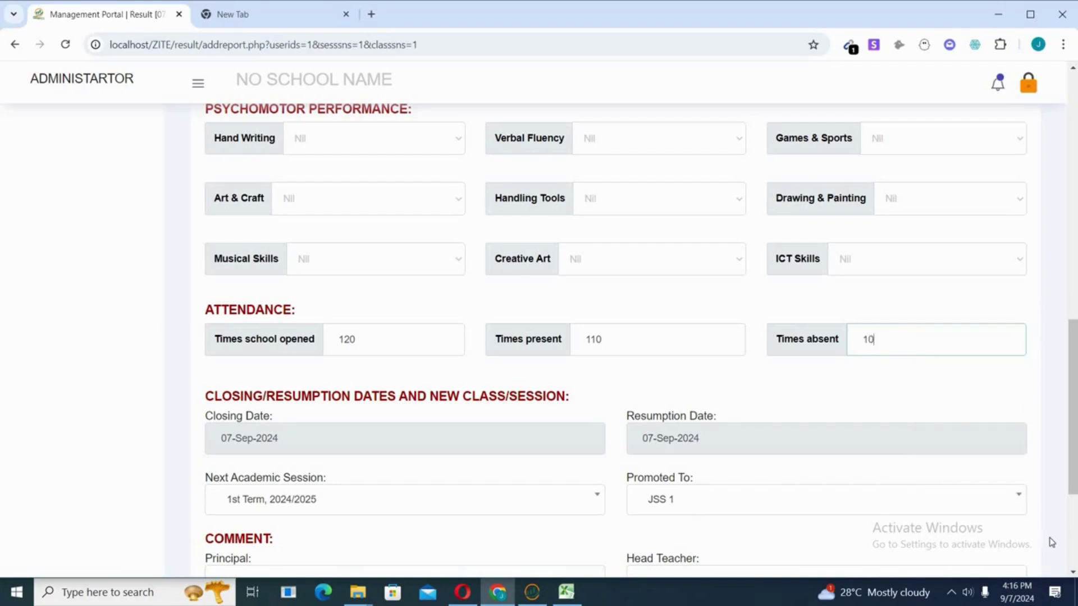
# Set the resumption date to 30-Oct-2024
pyautogui.scroll(-2, 1072, 574)
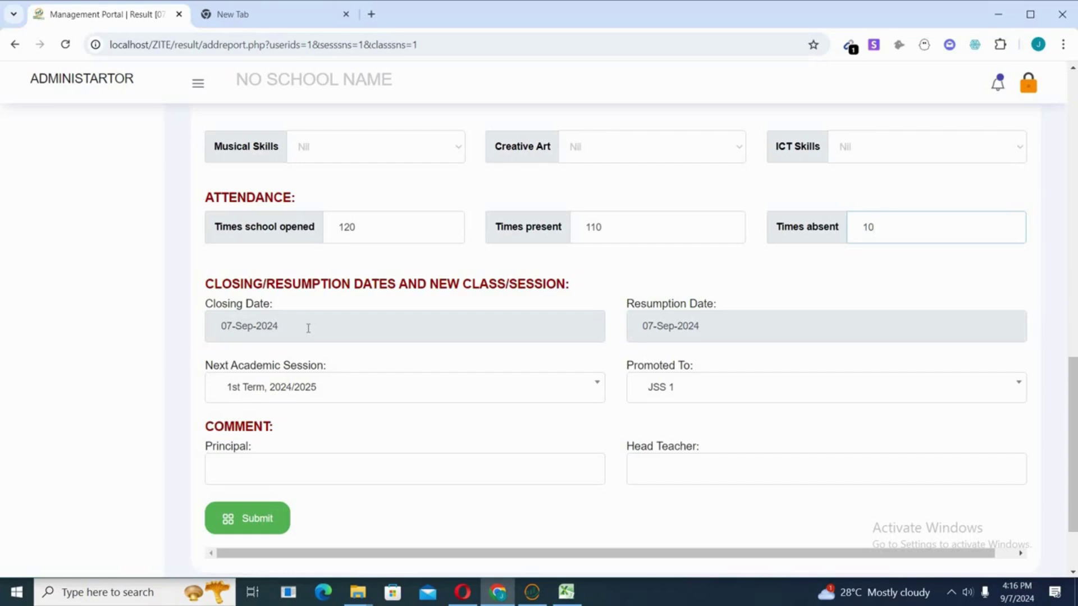
pyautogui.click(688, 333)
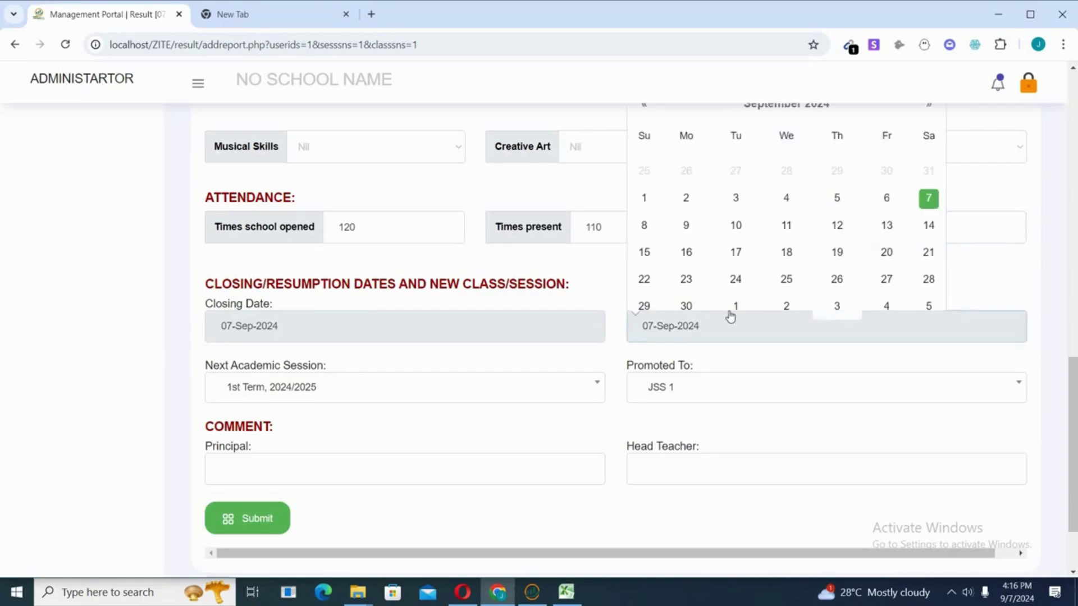
pyautogui.click(930, 106)
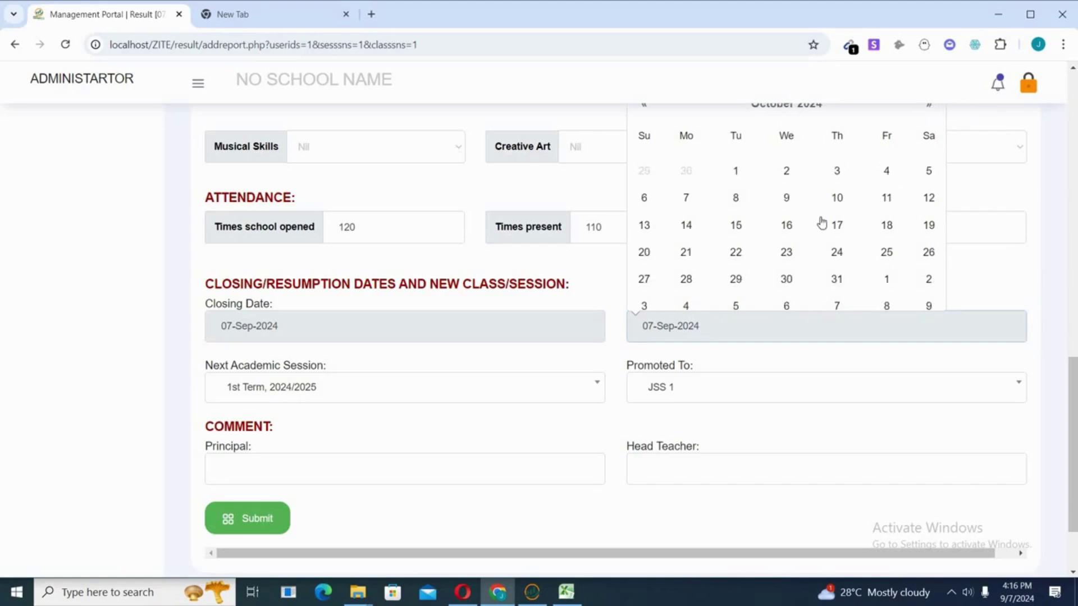
pyautogui.click(786, 281)
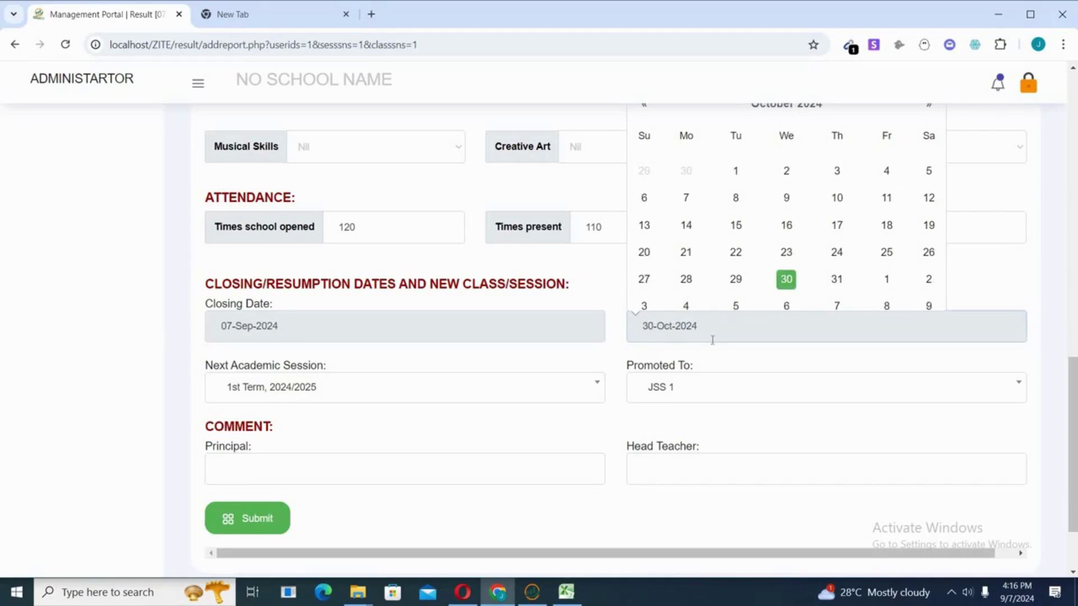
pyautogui.click(614, 361)
# Set the resumption date to 19-Nov-2024
pyautogui.click(678, 334)
pyautogui.click(929, 107)
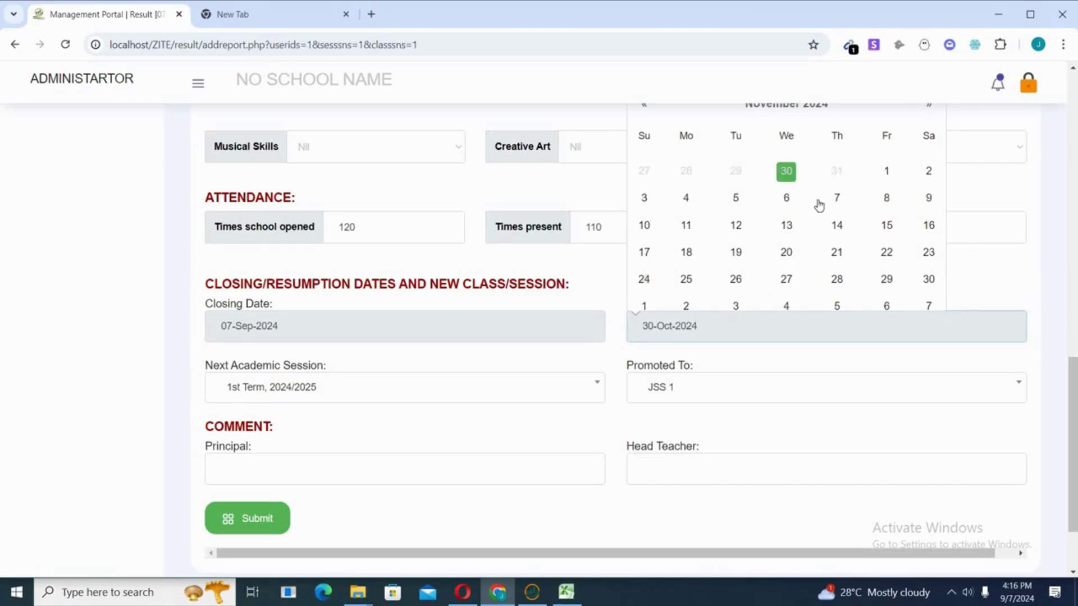
pyautogui.click(734, 255)
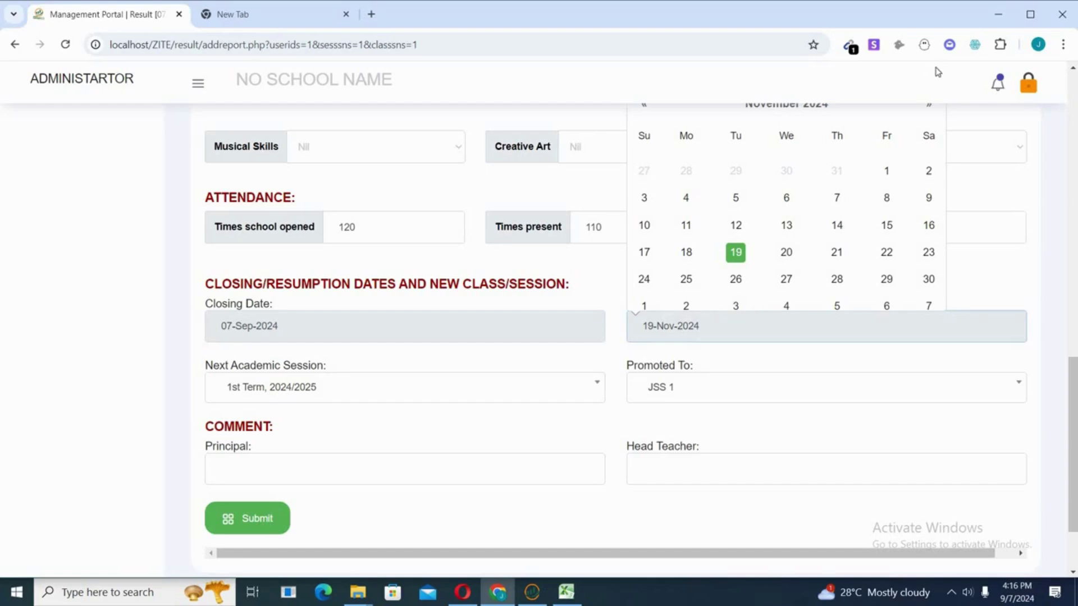
# Change the resumption date to 10-Dec-2024 and close the date picker
pyautogui.click(930, 105)
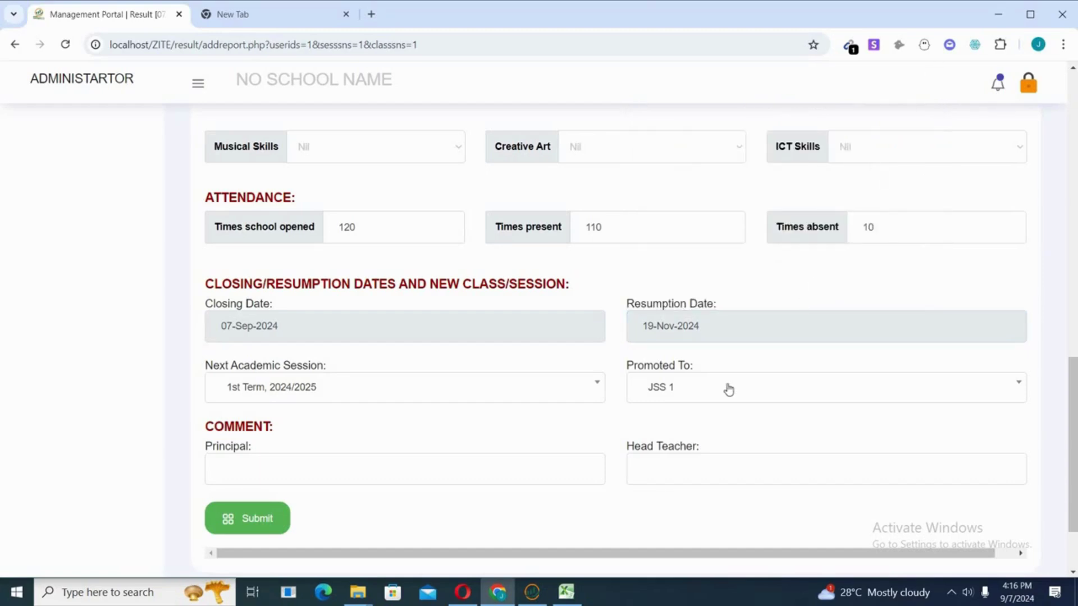
pyautogui.click(689, 324)
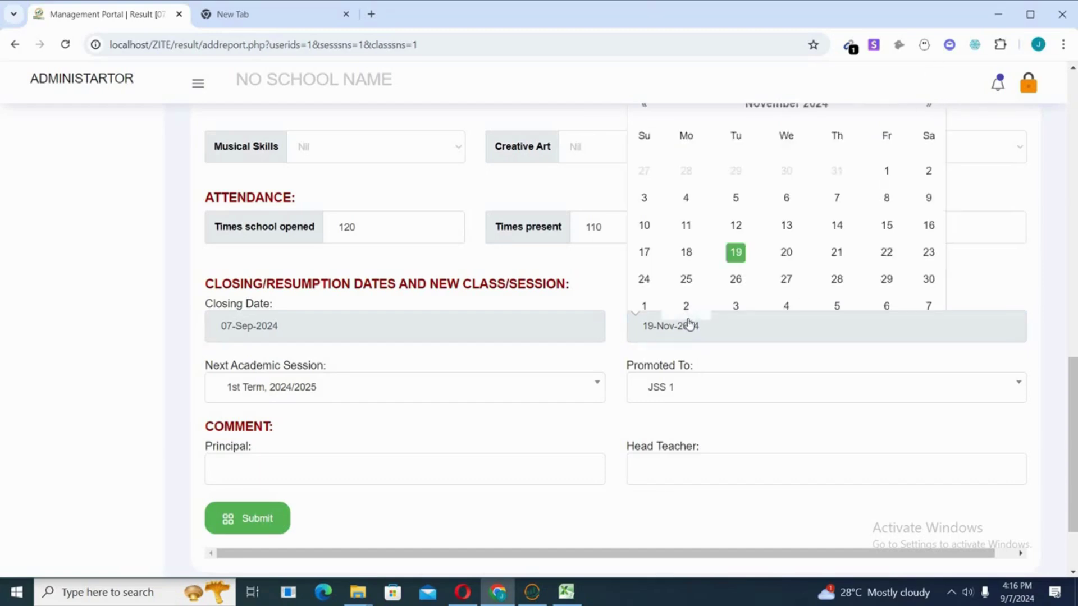
pyautogui.click(929, 107)
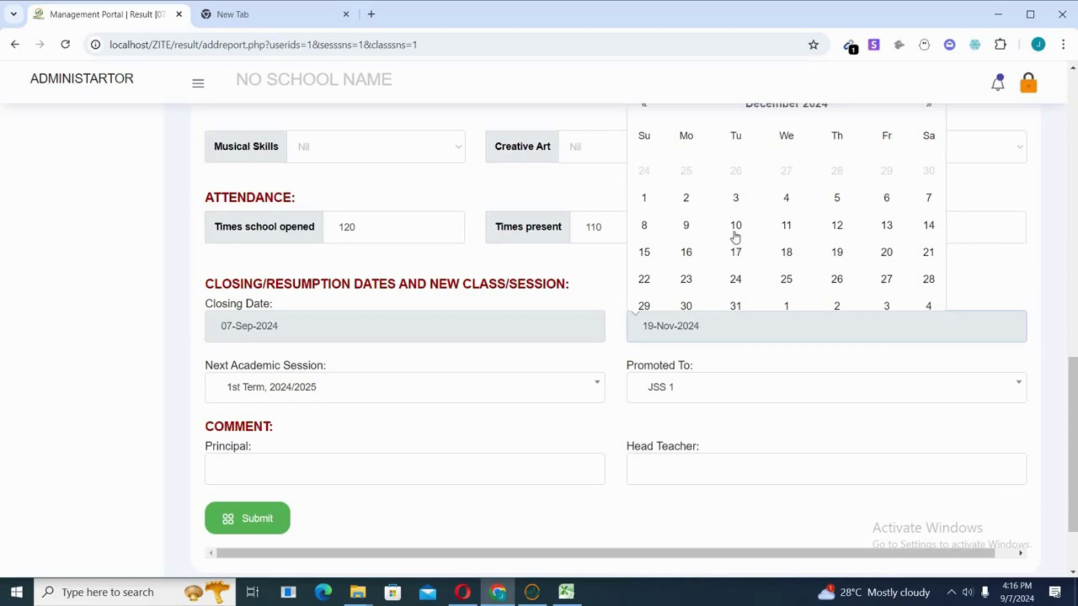
pyautogui.click(735, 226)
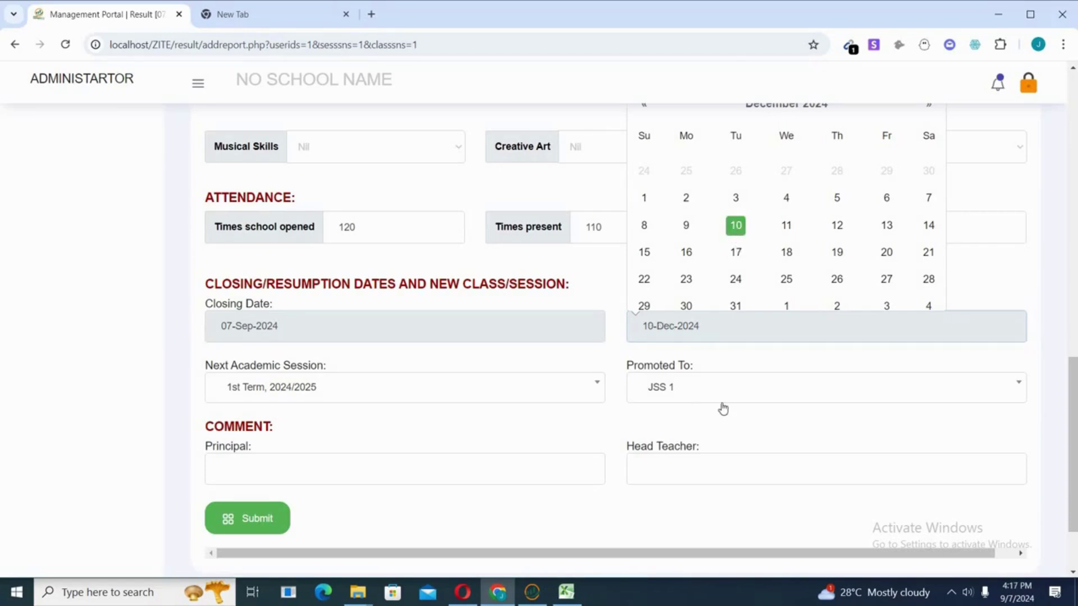
pyautogui.click(741, 357)
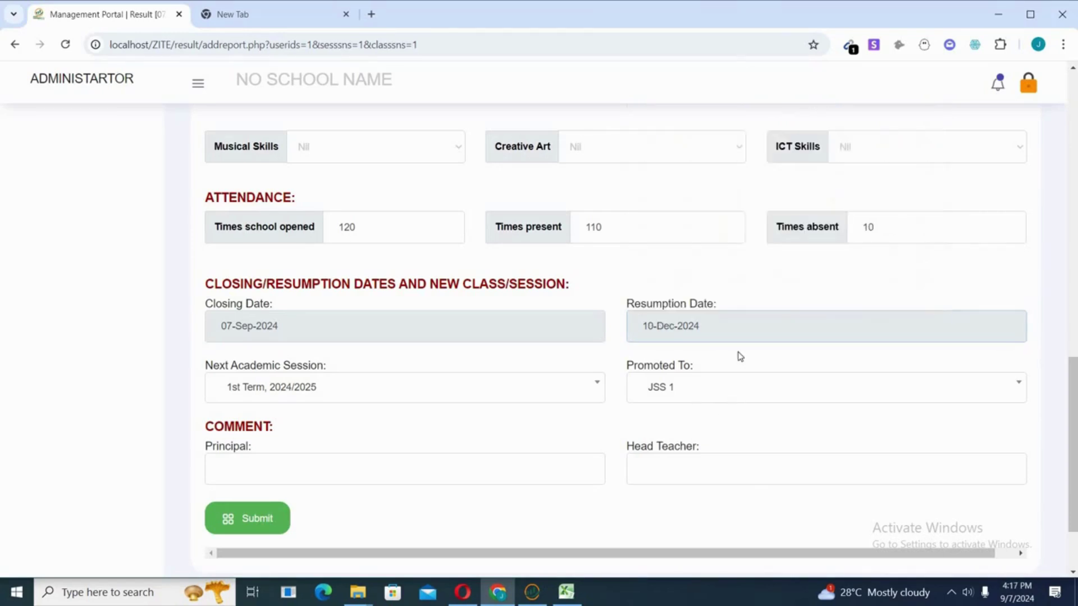
# Set the next academic session to 2nd Term, 2024/2025 and the class promoted to as JSS 1
pyautogui.click(382, 388)
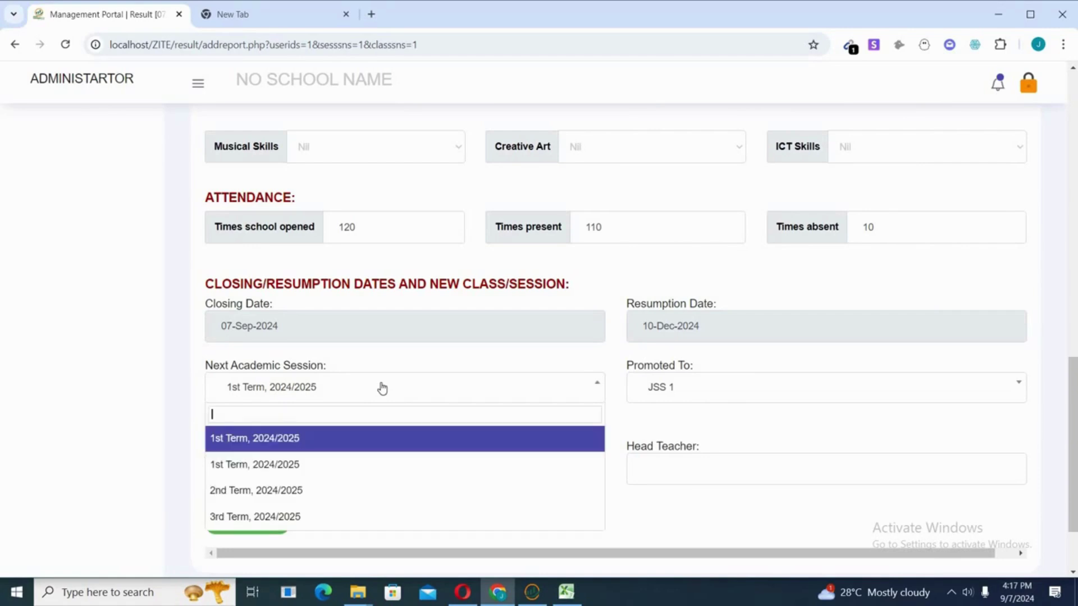
pyautogui.click(313, 443)
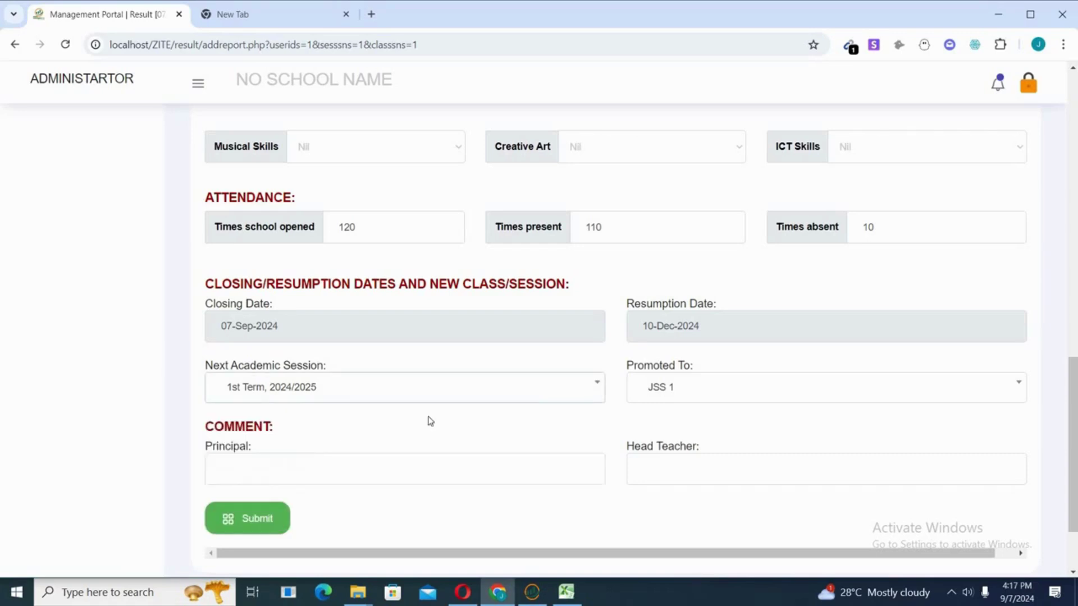
pyautogui.click(701, 388)
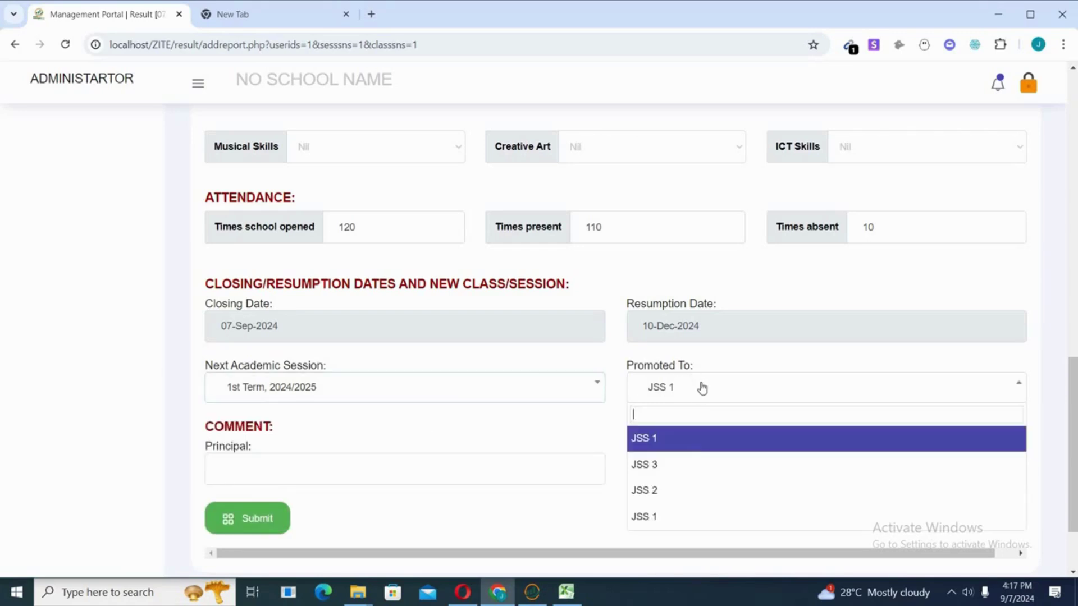
pyautogui.click(674, 443)
pyautogui.click(560, 397)
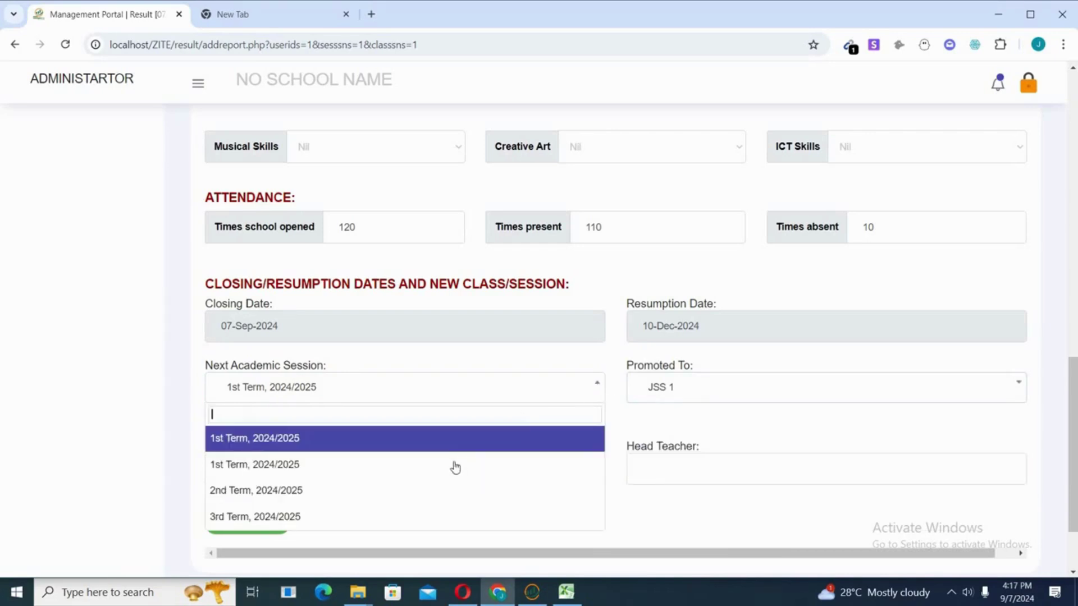
pyautogui.click(454, 491)
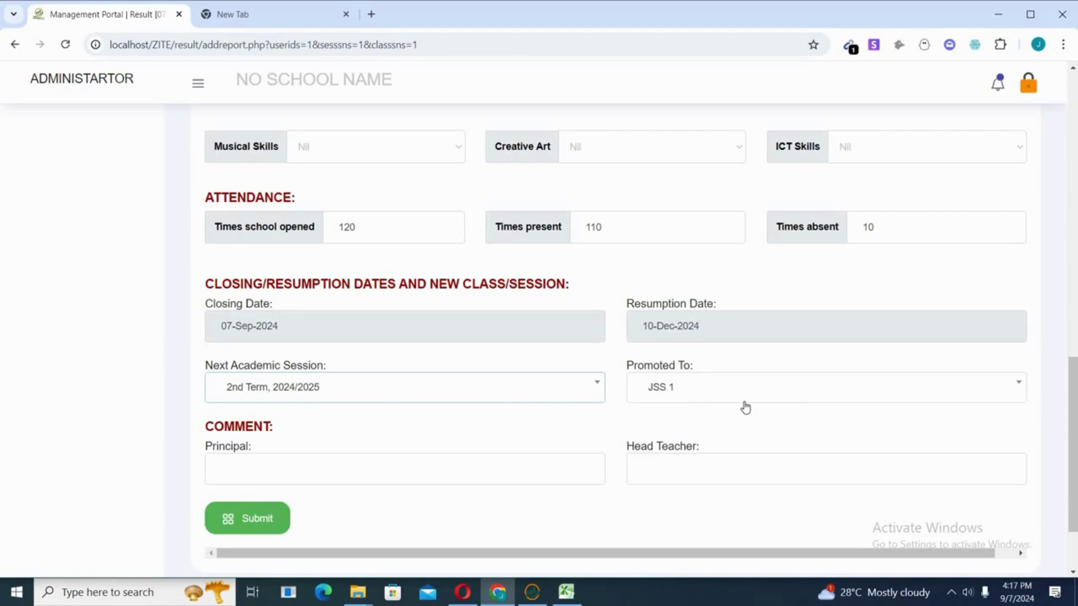
# Enter "Good performance" as the principal's comment
pyautogui.click(1072, 572)
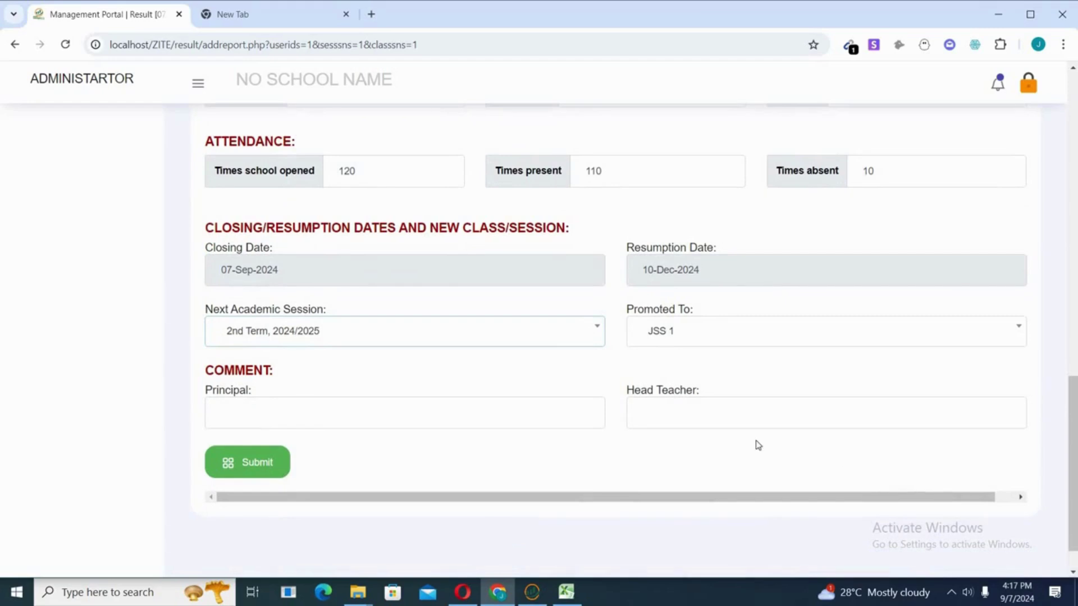
pyautogui.click(415, 412)
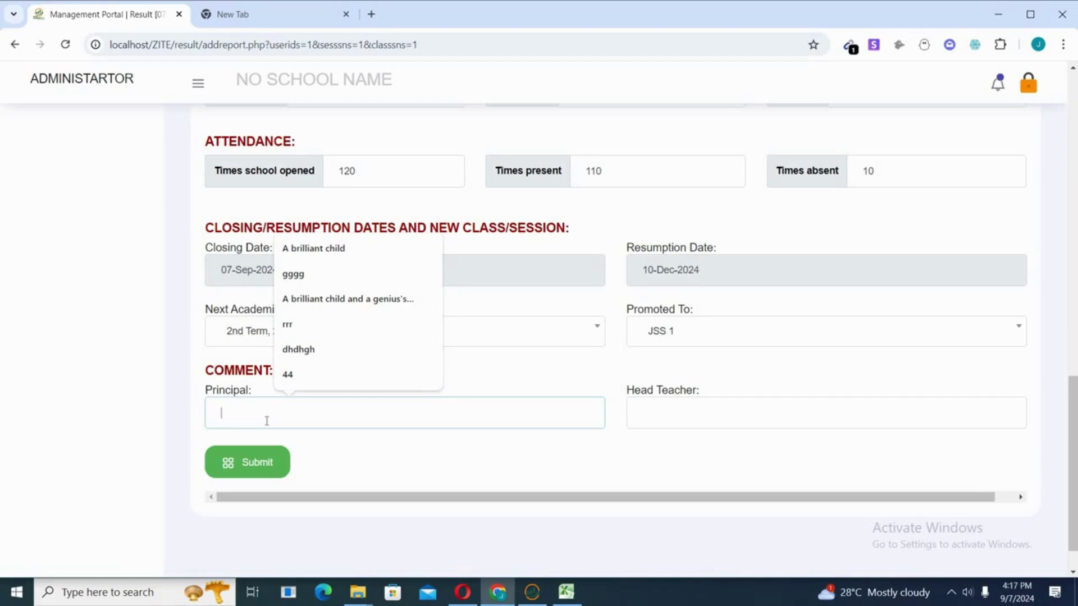
pyautogui.write('Good performance')
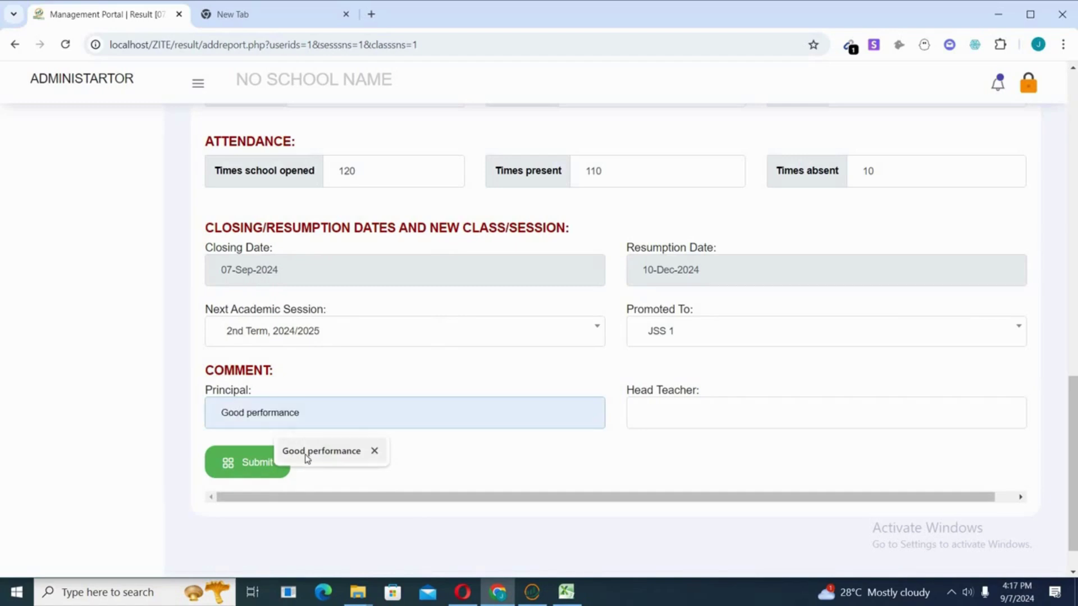
pyautogui.click(307, 457)
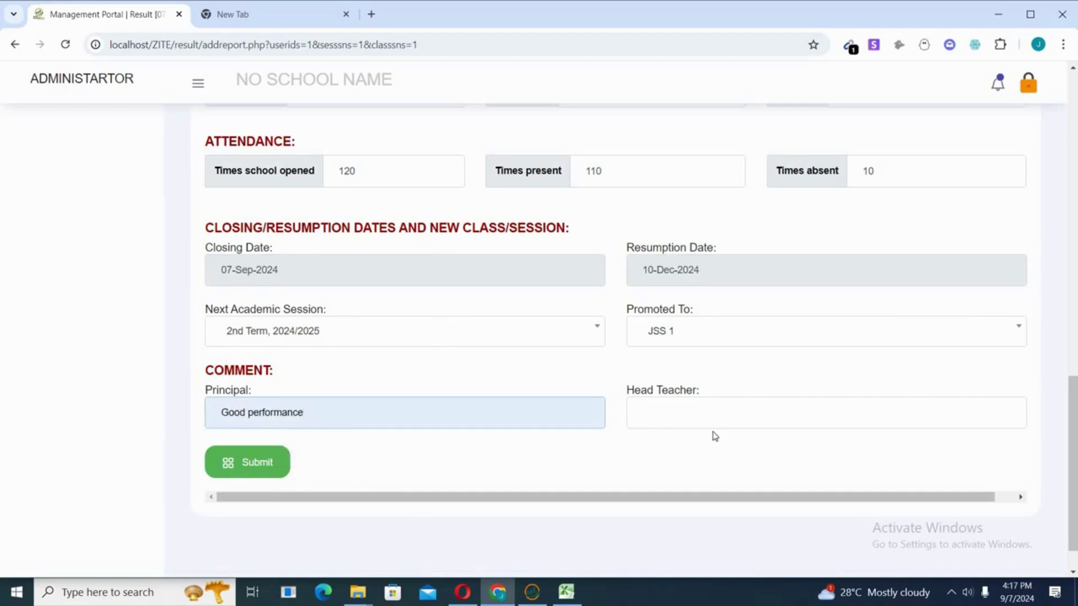
# Enter "Good but can do better" as the head teacher's comment
pyautogui.click(700, 416)
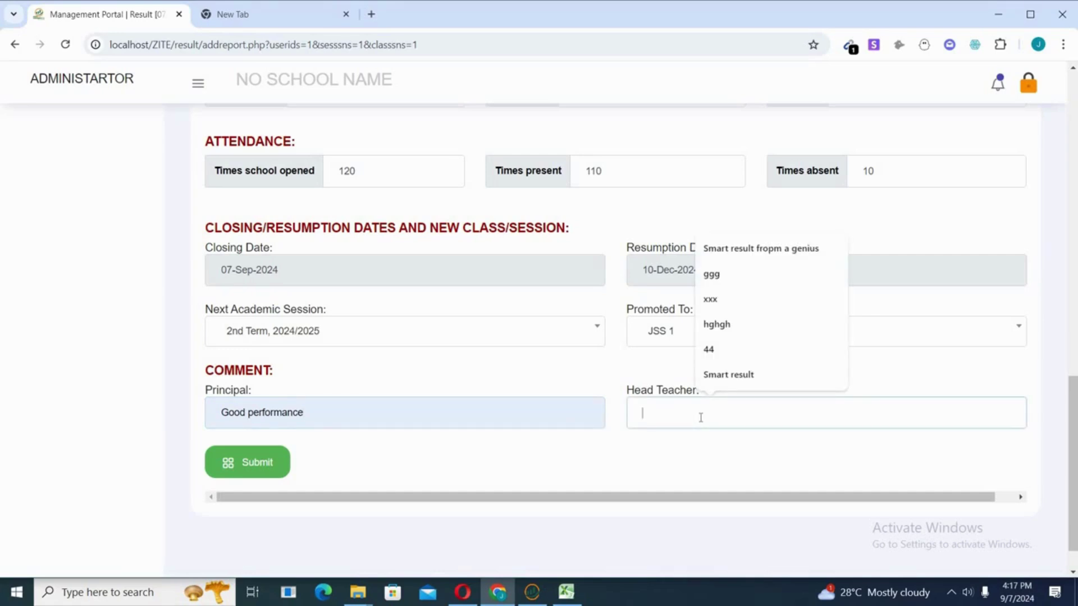
pyautogui.write('Go')
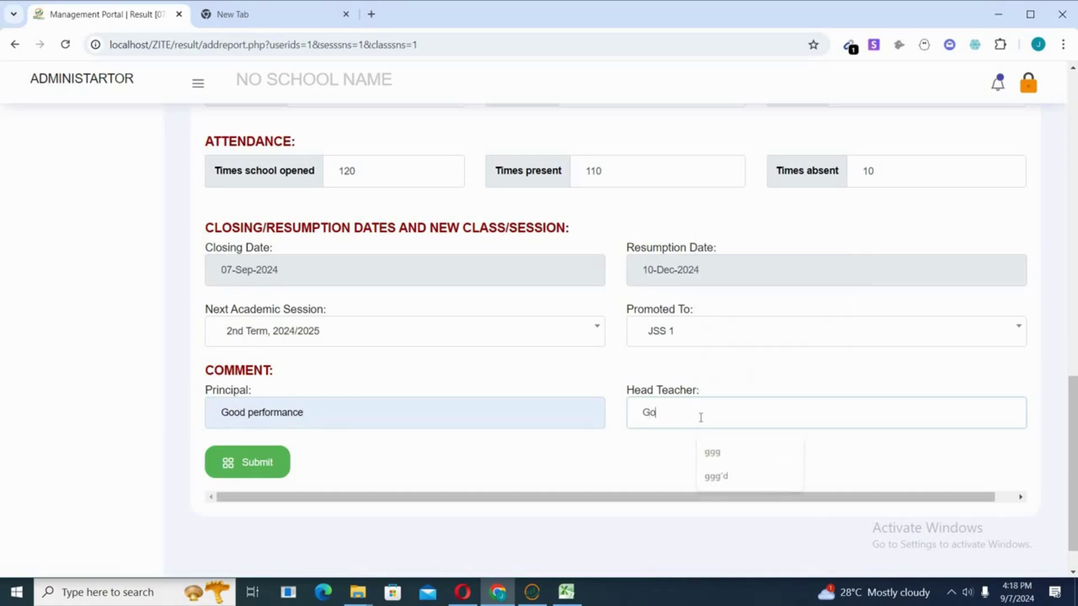
pyautogui.write('od bu')
pyautogui.write('t d')
pyautogui.write('an d')
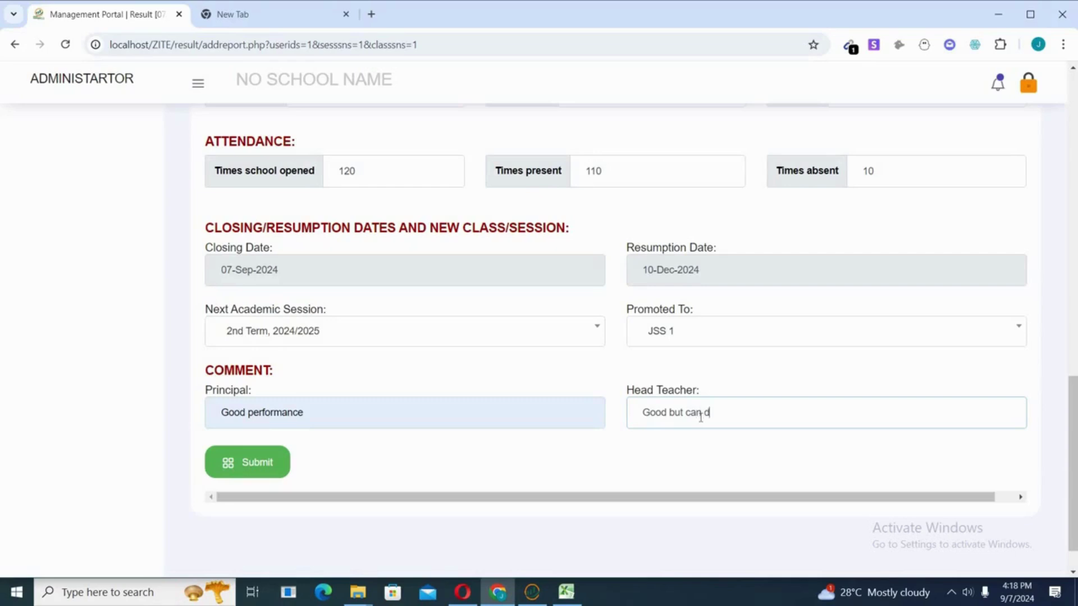
pyautogui.write('o better')
# Review the whole report form from the subject scores to the comments and submit it
pyautogui.click(1071, 193)
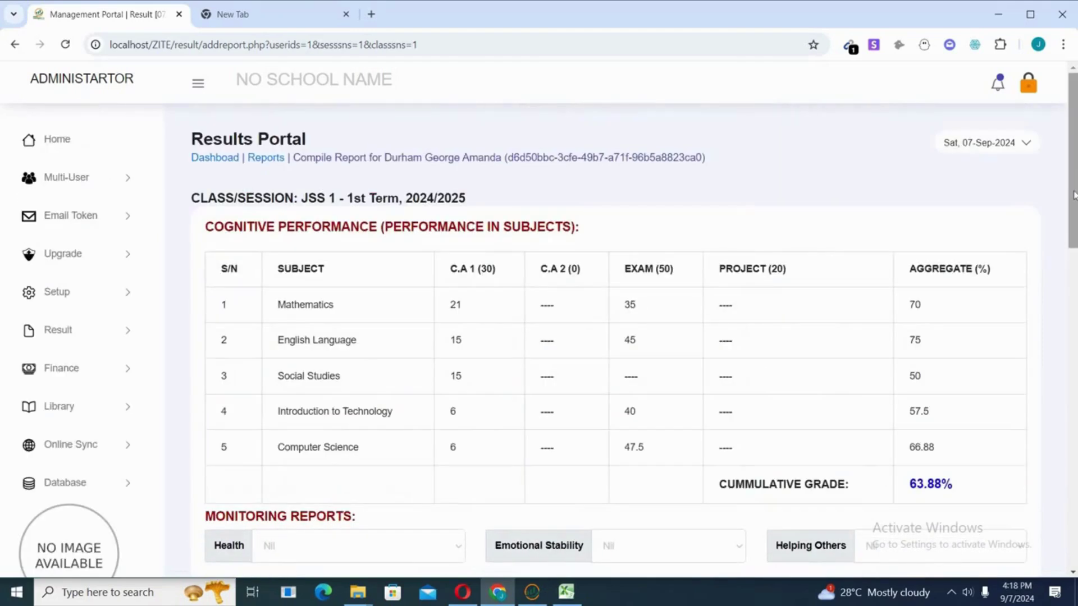
pyautogui.click(1072, 372)
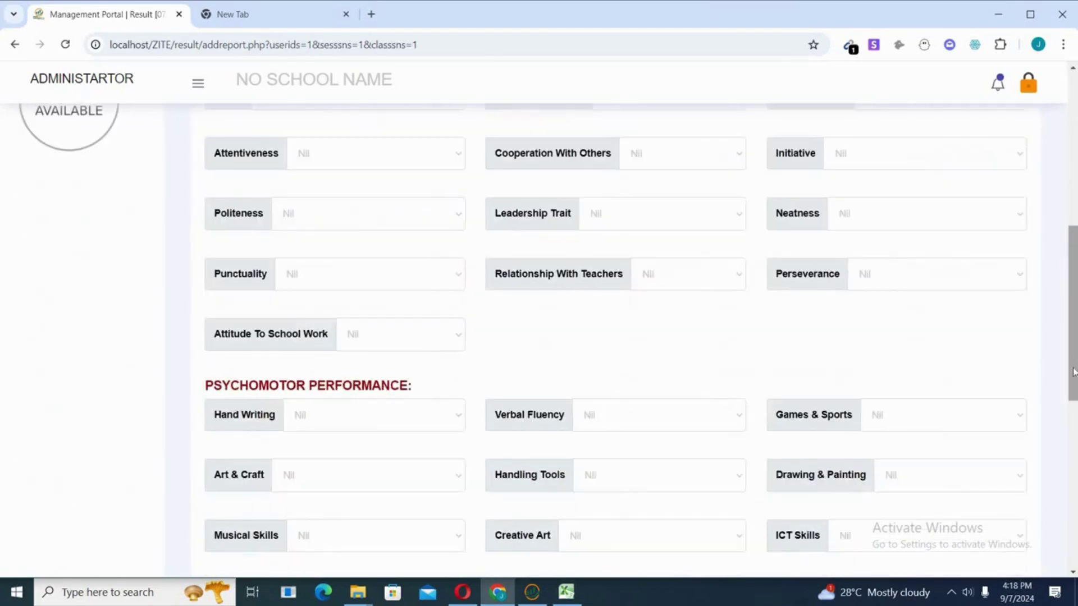
pyautogui.click(1073, 449)
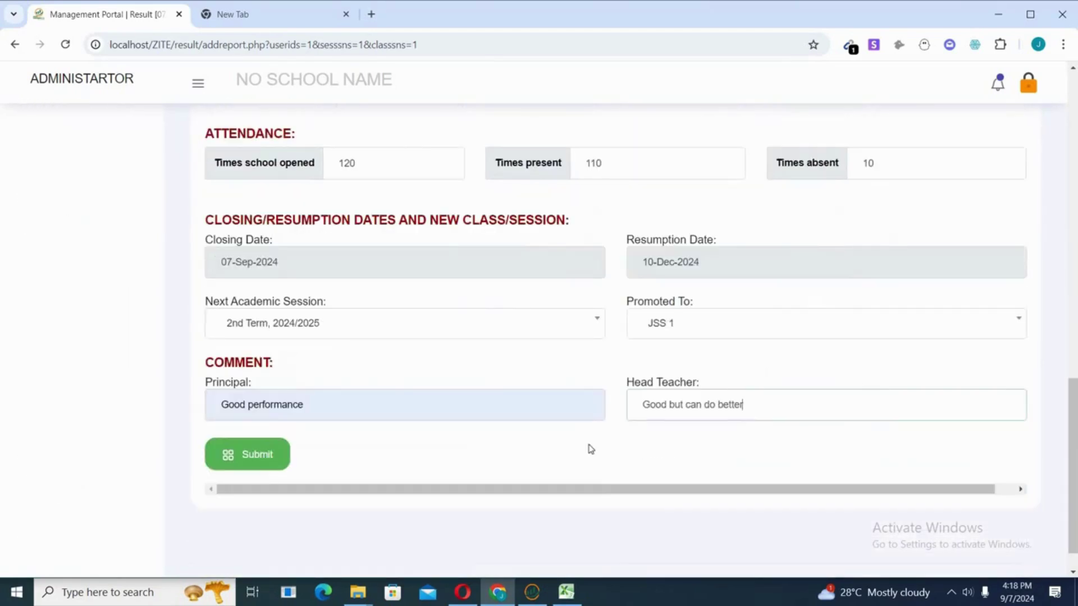
pyautogui.click(252, 458)
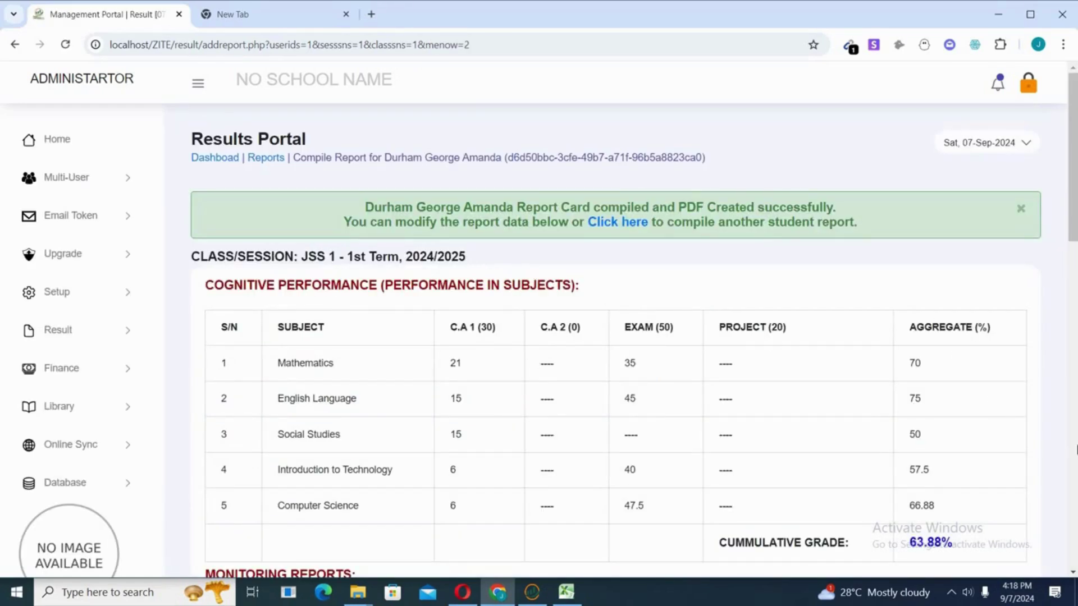
# Go to the JSS 1 students report list and download the report card of the third student listed
pyautogui.scroll(-15, 1076, 468)
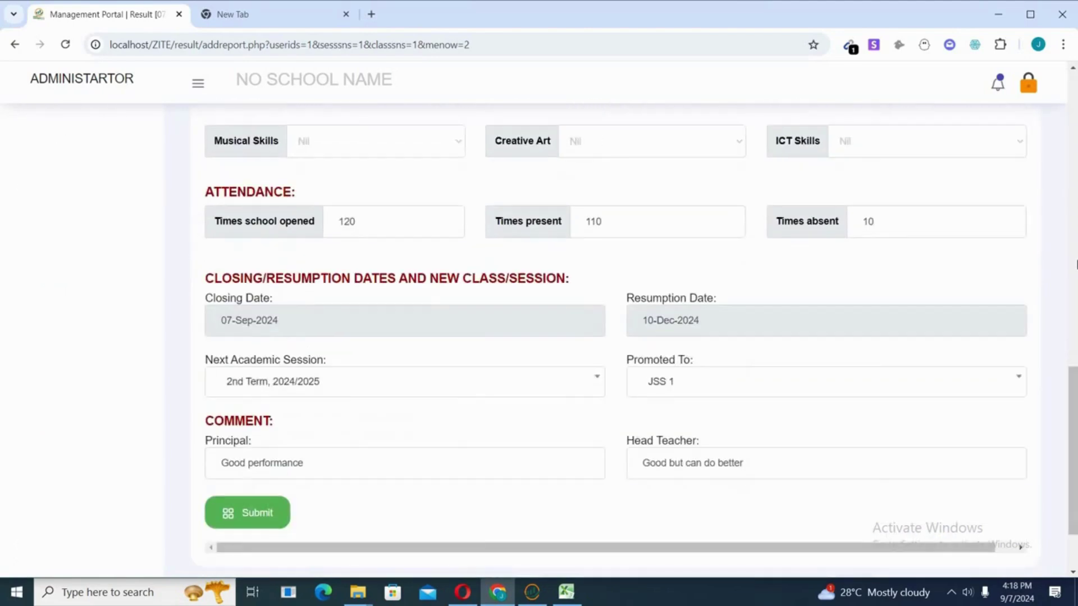
pyautogui.scroll(15, 1073, 163)
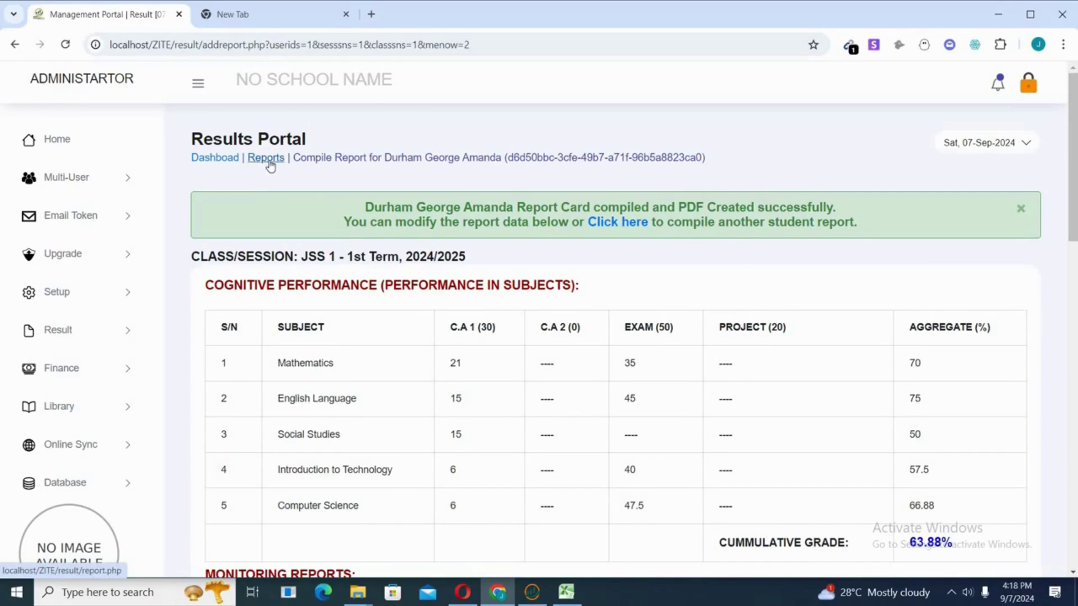
pyautogui.click(619, 227)
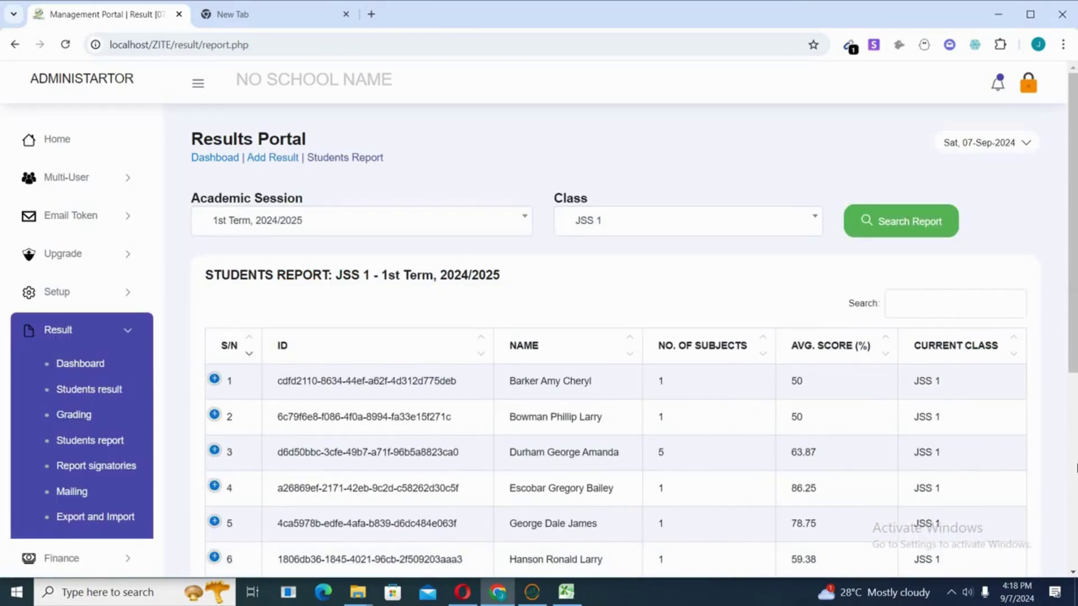
pyautogui.scroll(-6, 1074, 468)
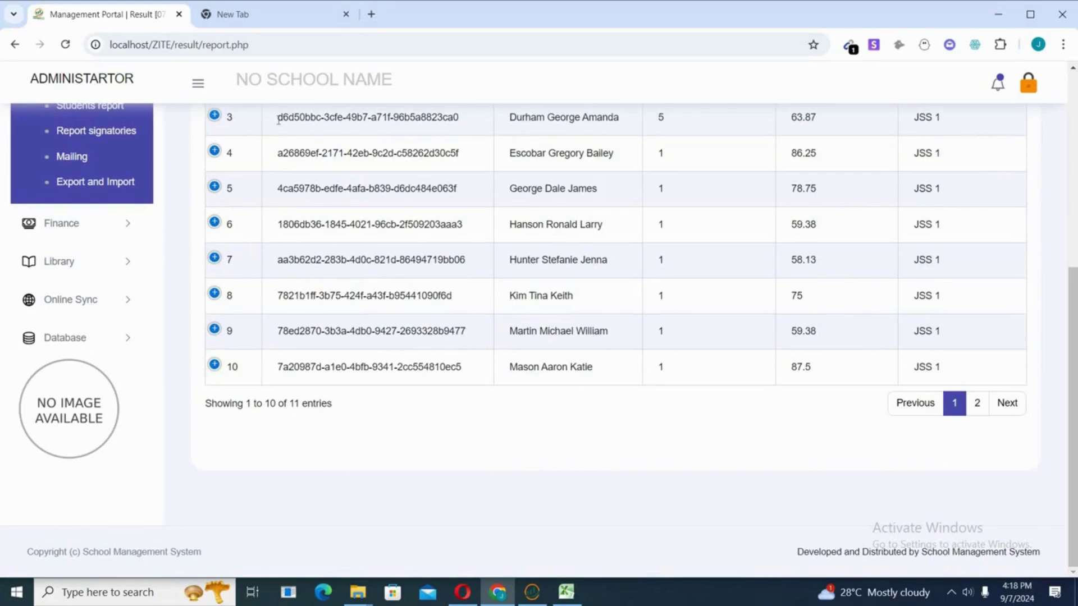
pyautogui.click(215, 117)
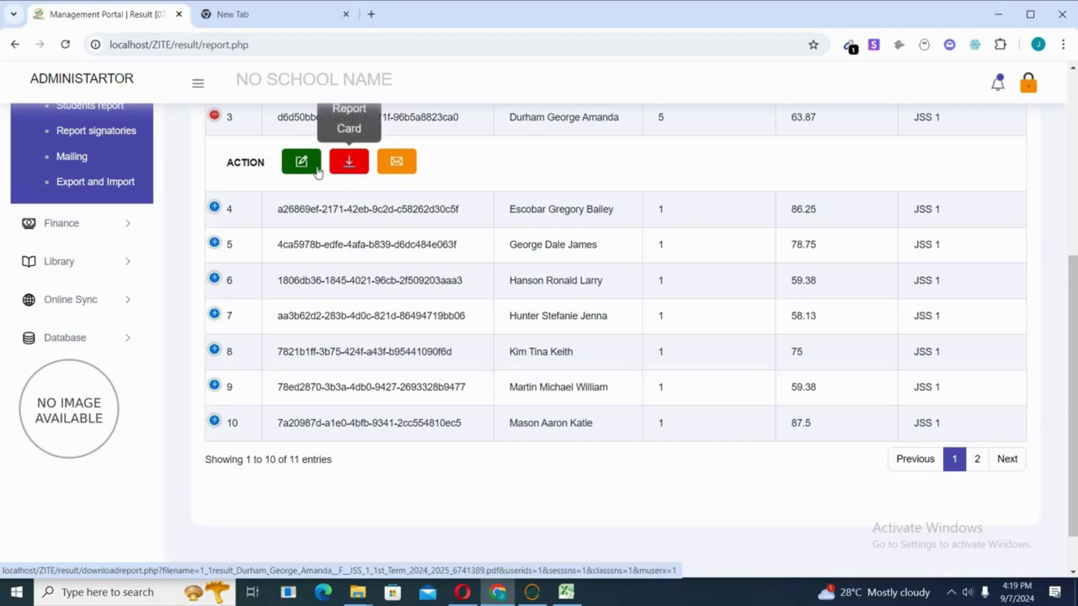
pyautogui.click(348, 163)
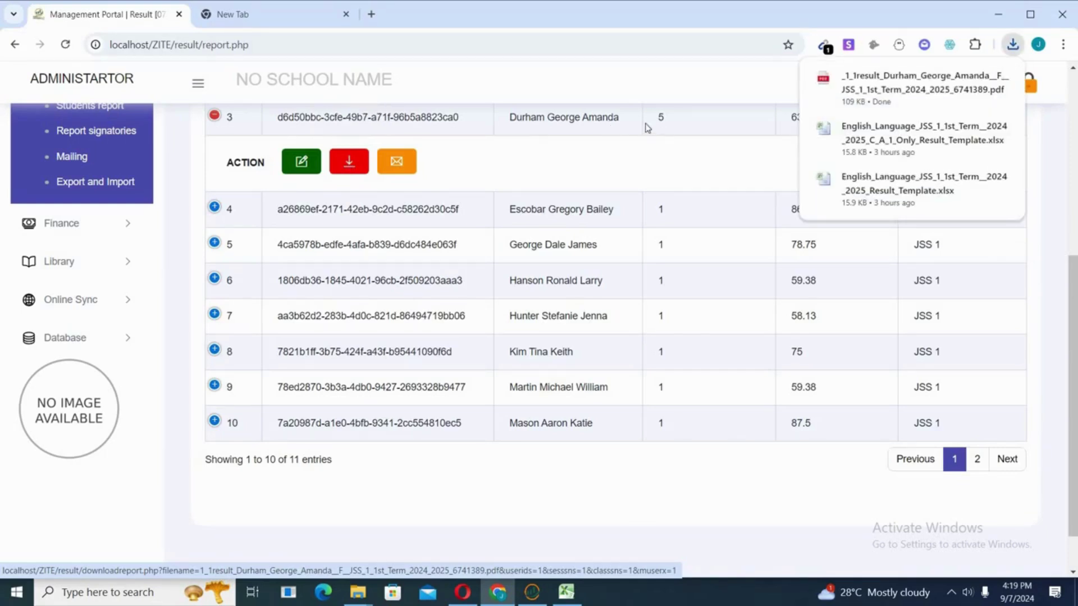
# Show the downloaded report card PDF in its folder and open it with Adobe Reader 9.0
pyautogui.moveTo(954, 102)
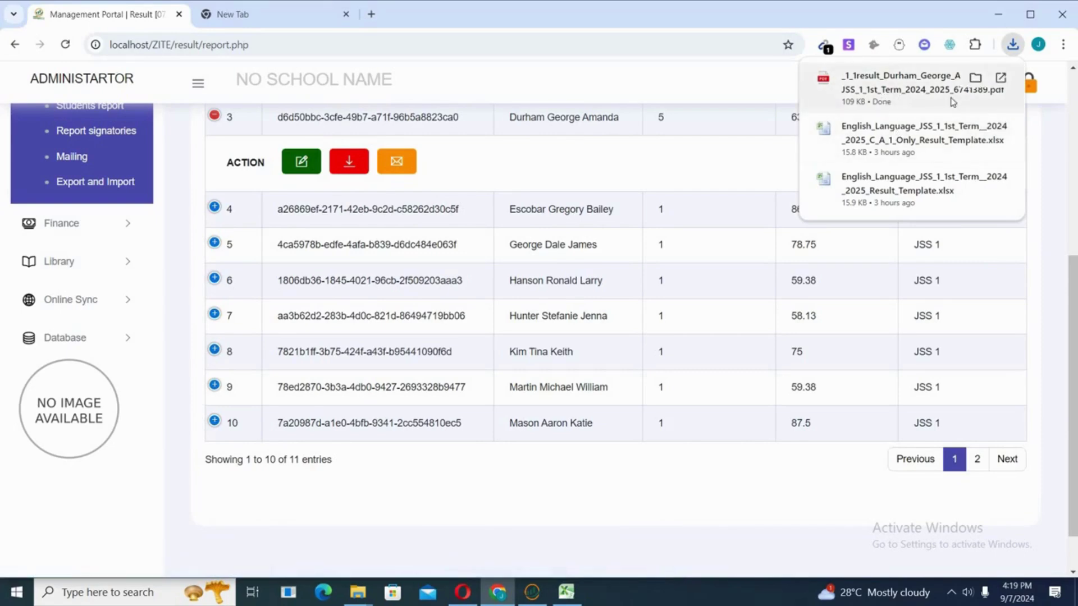
pyautogui.click(975, 78)
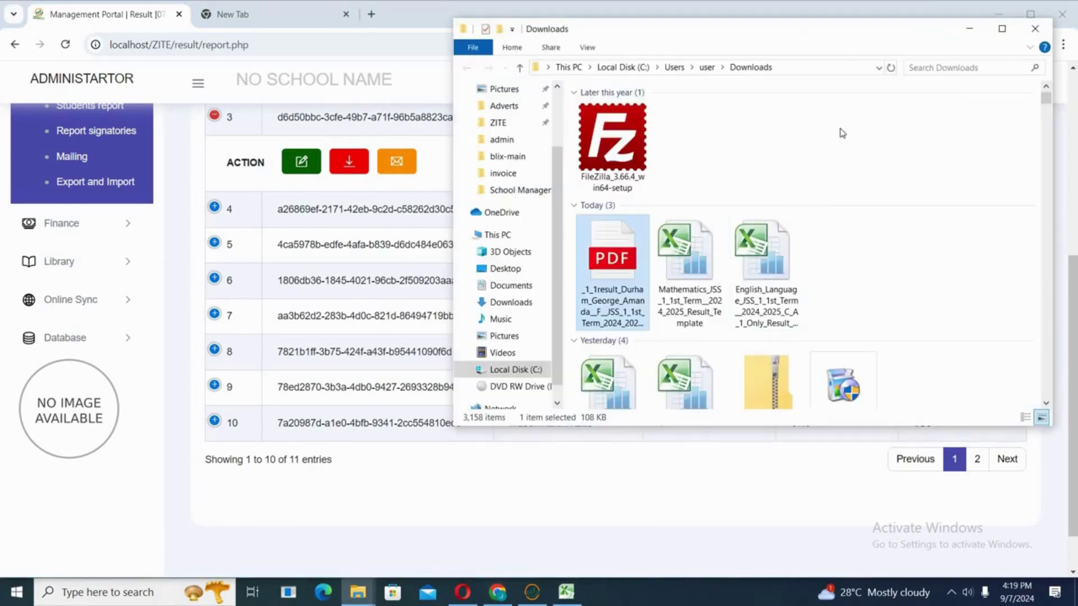
pyautogui.doubleClick(620, 254)
pyautogui.rightClick(643, 269)
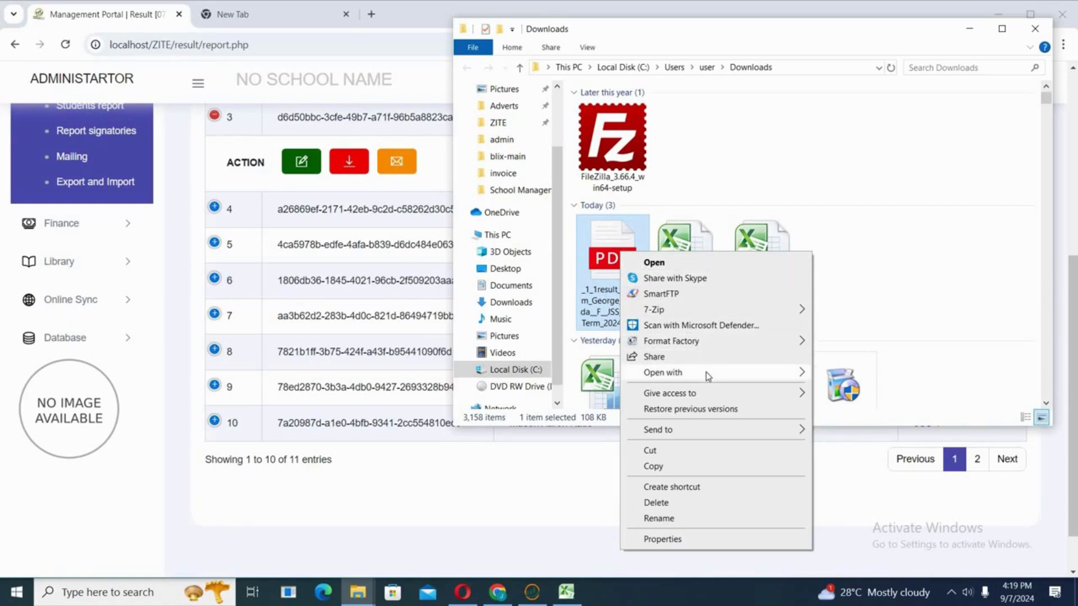
pyautogui.moveTo(740, 377)
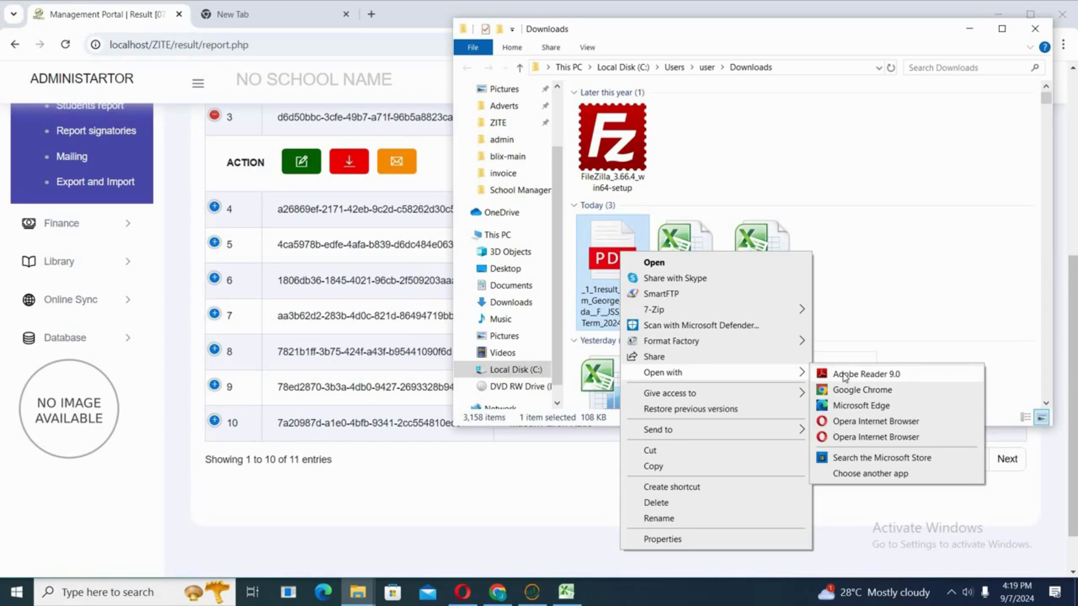
pyautogui.click(845, 375)
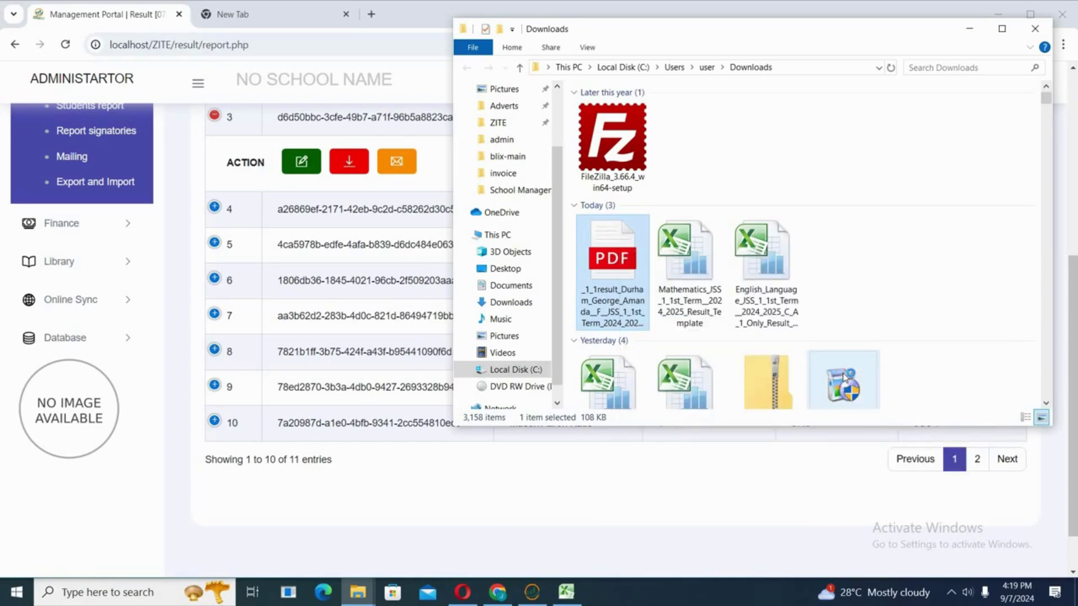